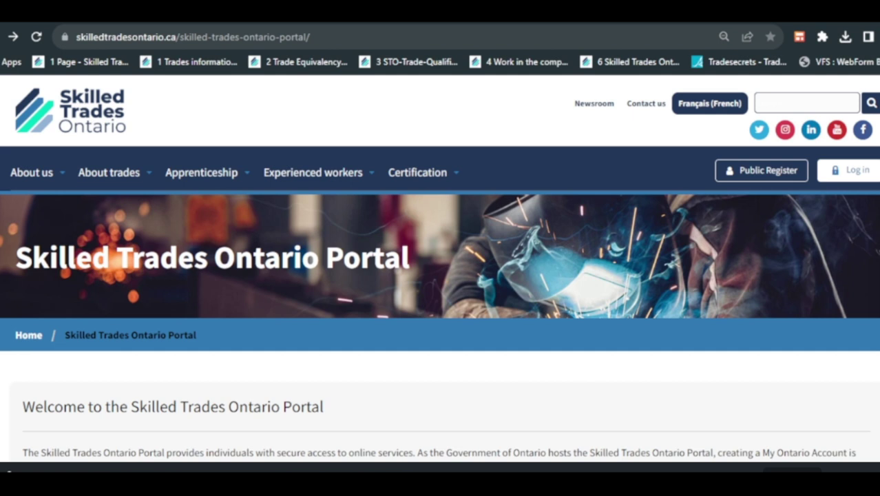
- Scroll down past the Services list to the Certification account-creation options for Experienced workers
scroll(440, 270, "down", 1)
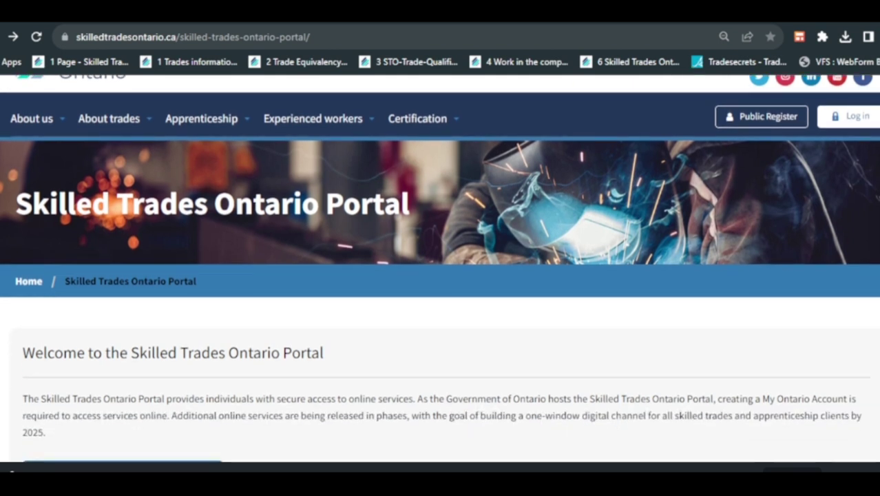
scroll(440, 271, "down", 3)
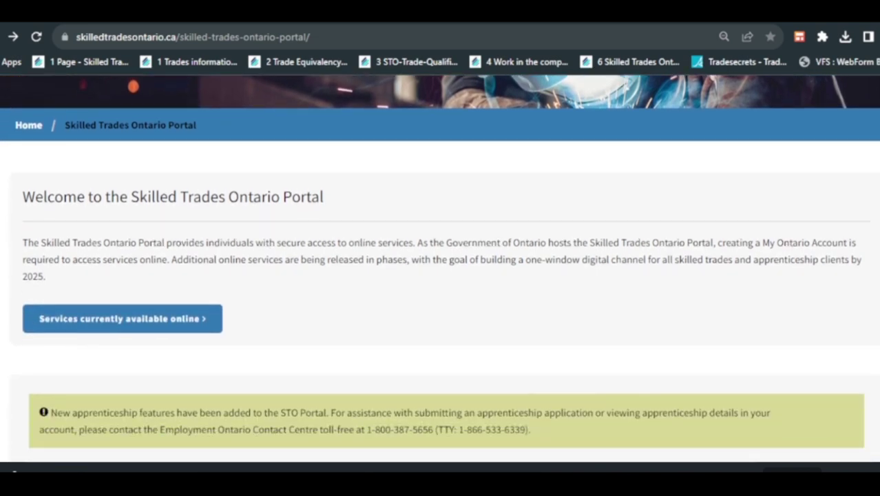
scroll(440, 271, "down", 3)
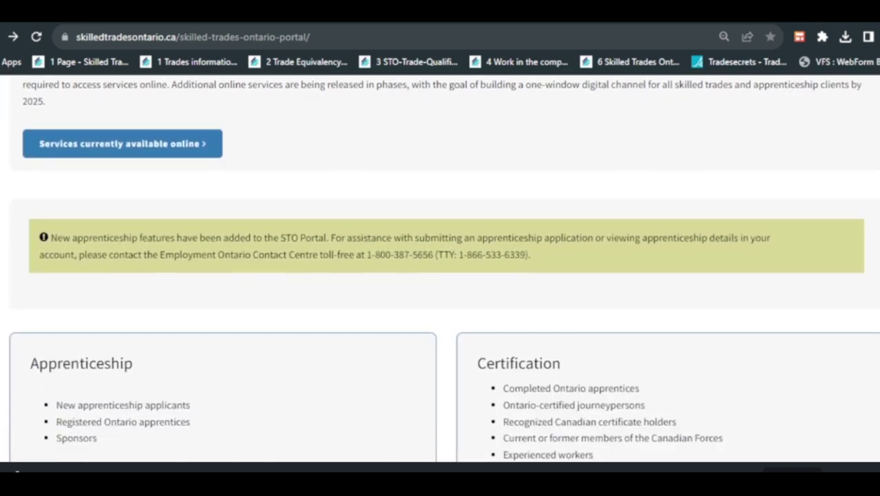
scroll(559, 236, "down", 3)
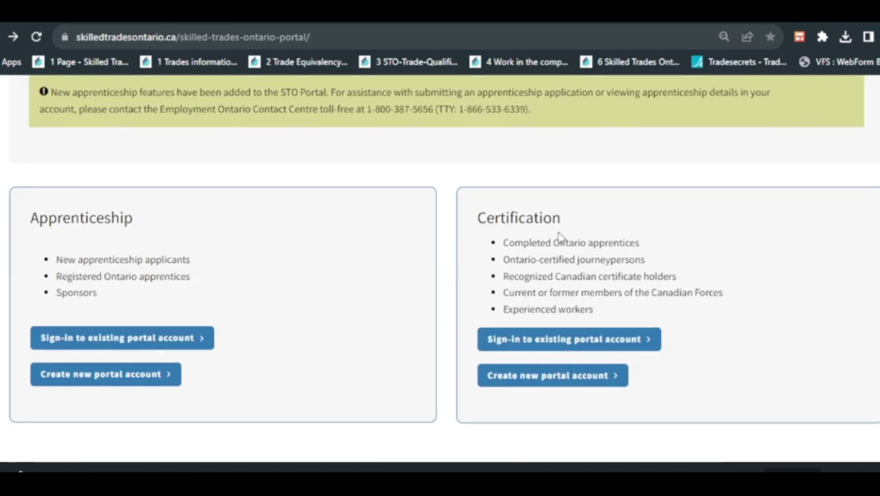
scroll(559, 237, "down", 3)
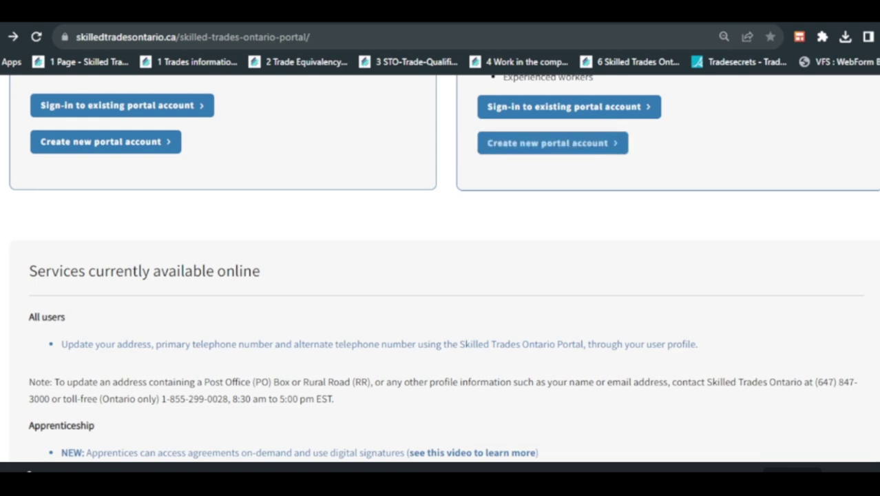
scroll(441, 276, "down", 4)
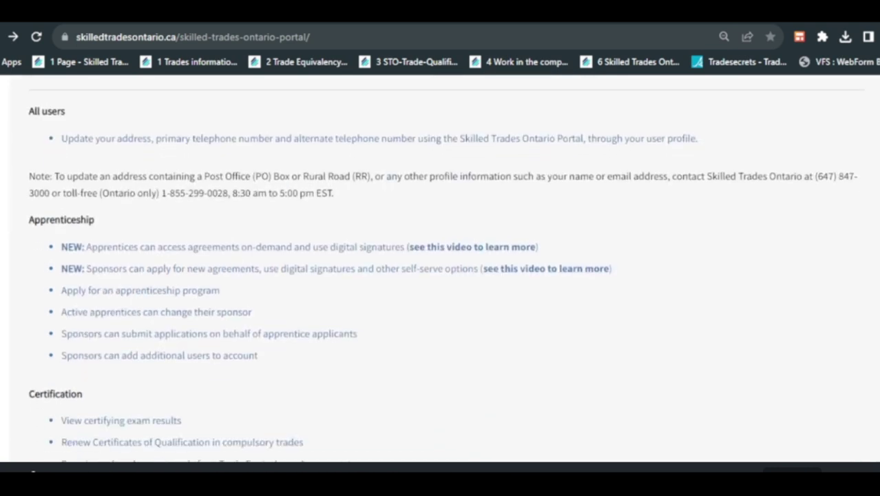
scroll(440, 276, "down", 1)
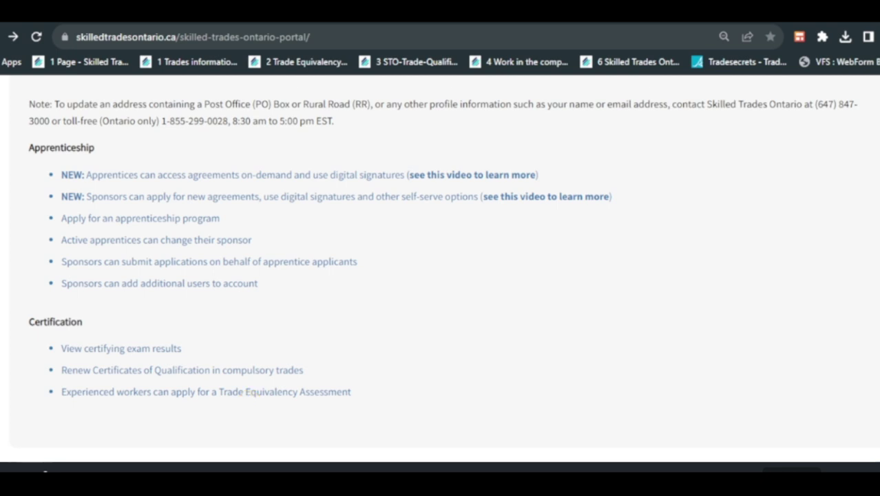
scroll(440, 289, "down", 5)
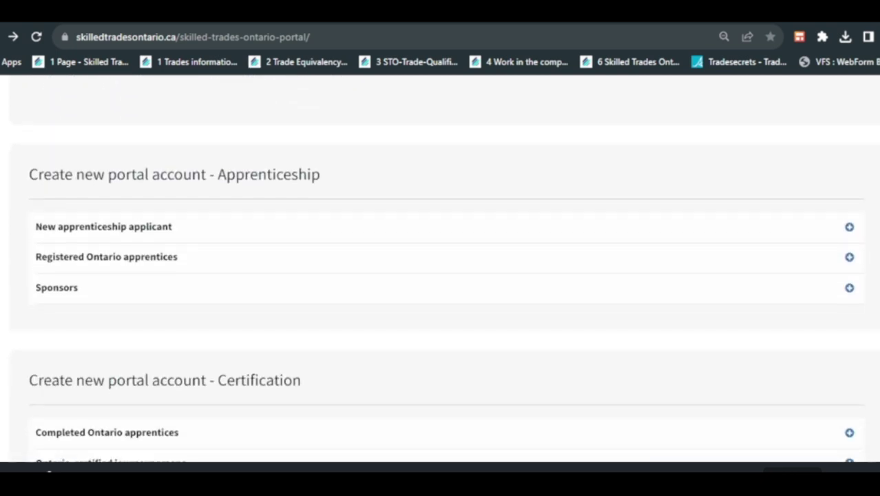
scroll(124, 370, "down", 3)
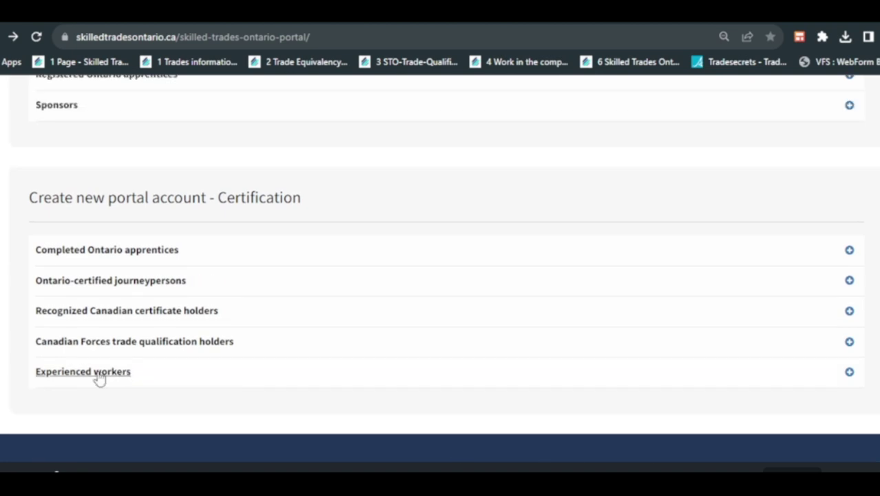
- Expand Experienced workers and follow the 'creating a My Ontario account' link to sign-in
left_click(100, 376)
scroll(99, 379, "down", 2)
scroll(321, 341, "down", 2)
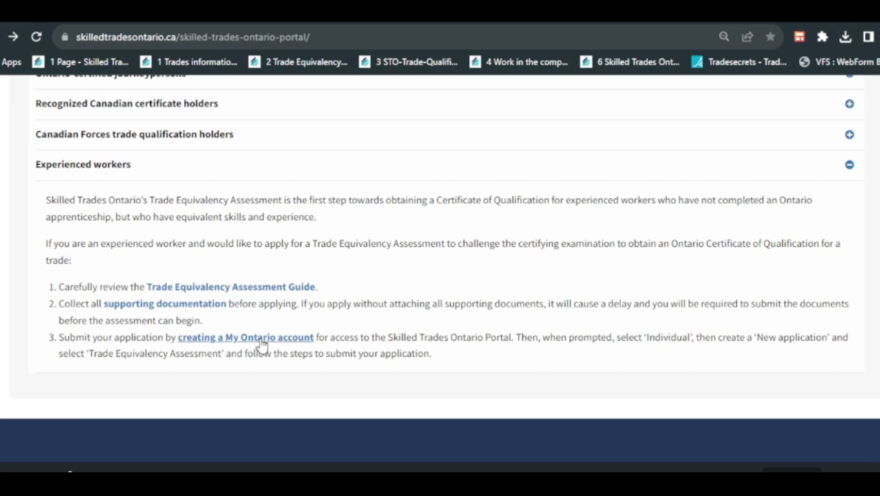
left_click(261, 337)
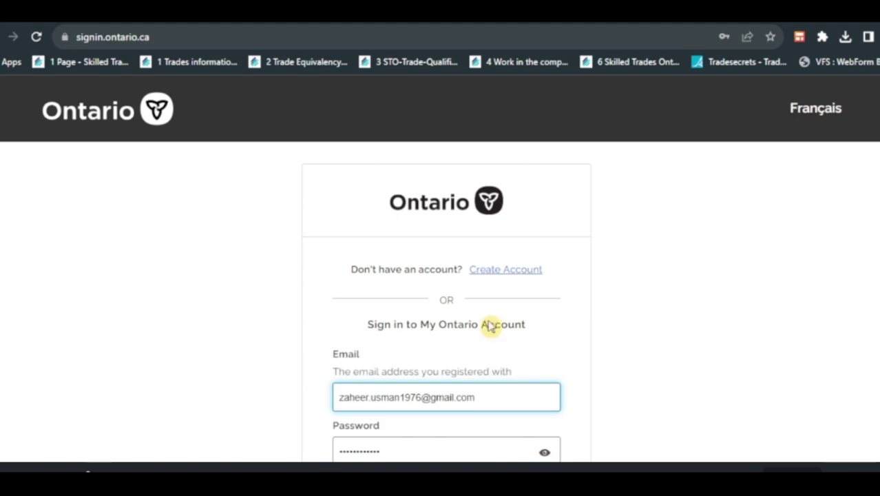
- Create a My Ontario account with the applicant's email and a password, accepting the Terms of Service
left_click(490, 272)
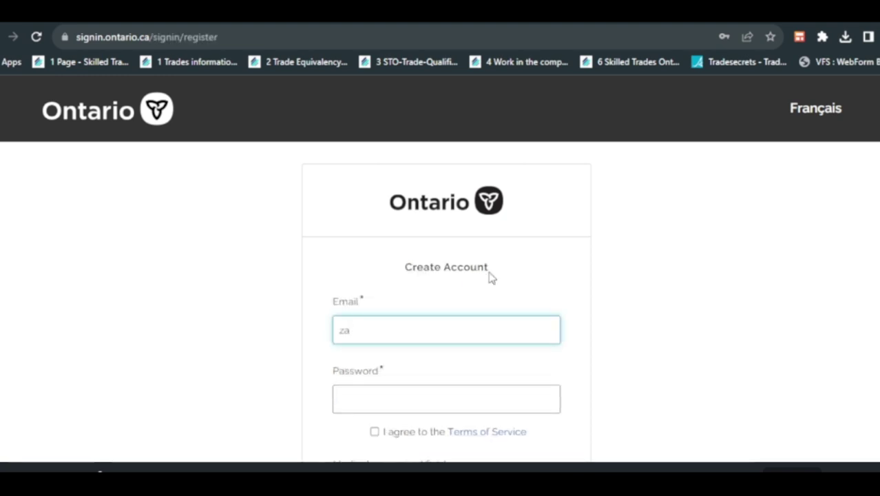
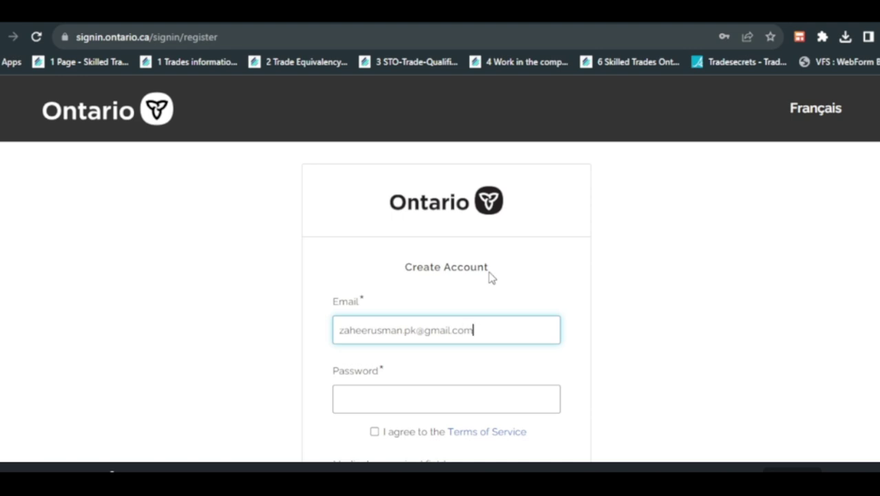
key("Tab")
type("*****")
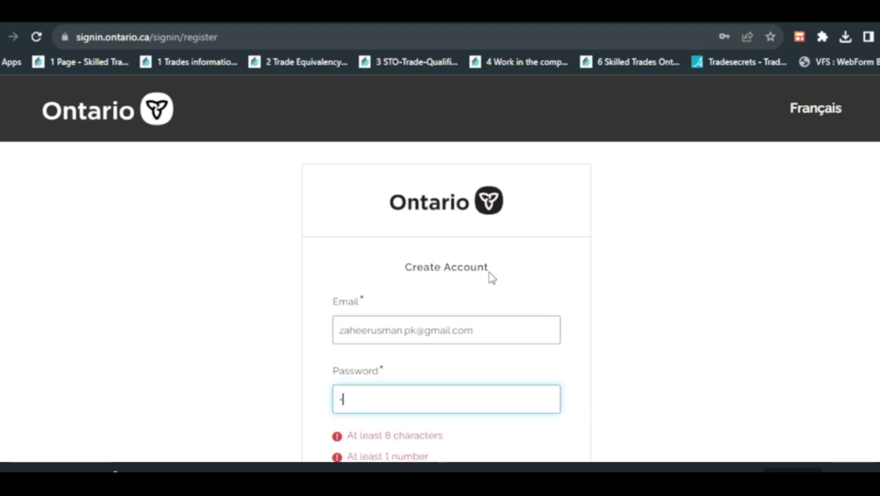
type("*****")
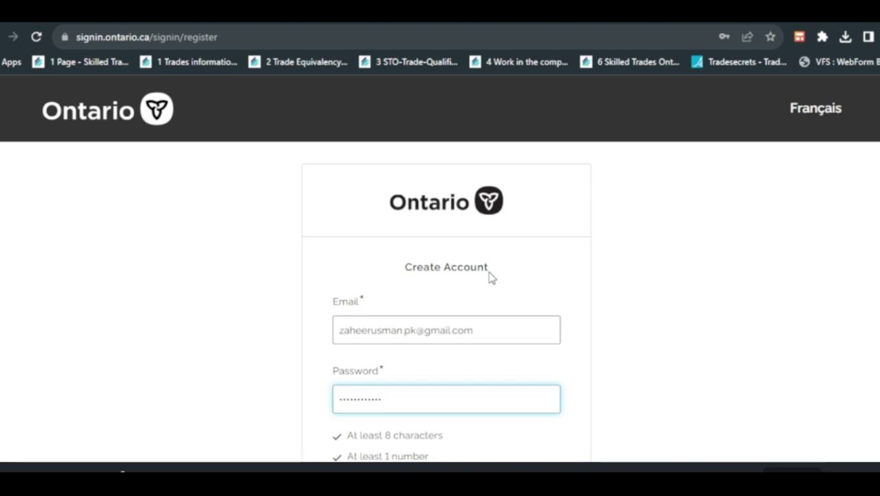
left_click(719, 355)
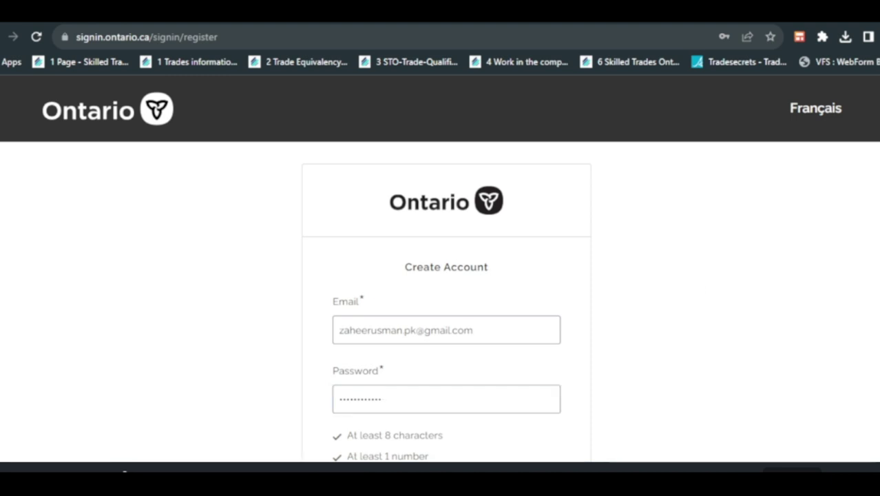
scroll(718, 355, "down", 3)
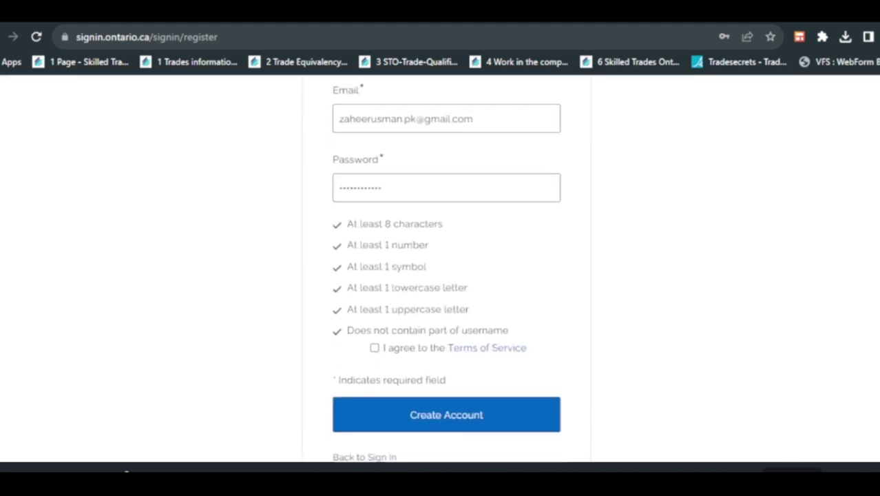
left_click(376, 340)
left_click(439, 418)
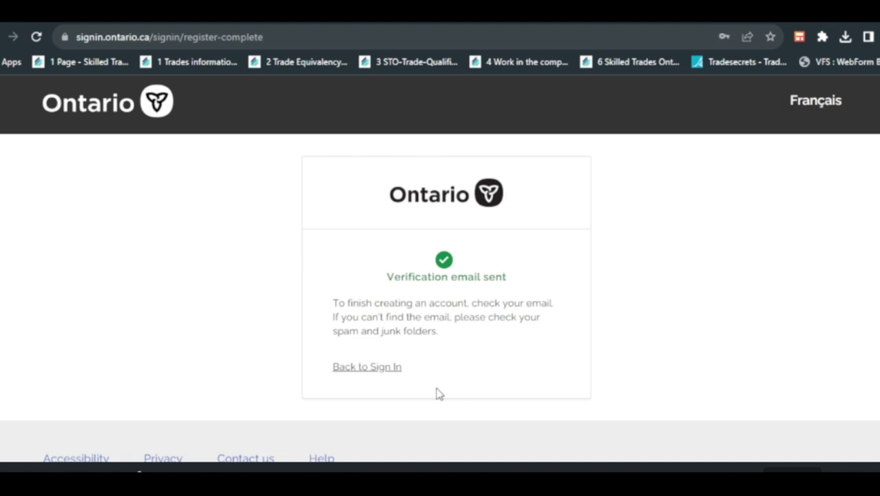
- Go back and sign in with the saved credentials, then request the email verification code
left_click(357, 370)
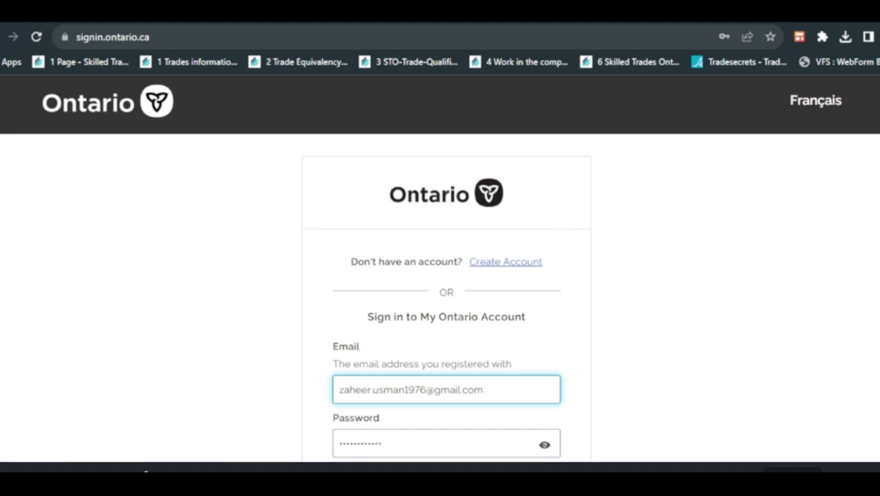
scroll(638, 185, "down", 3)
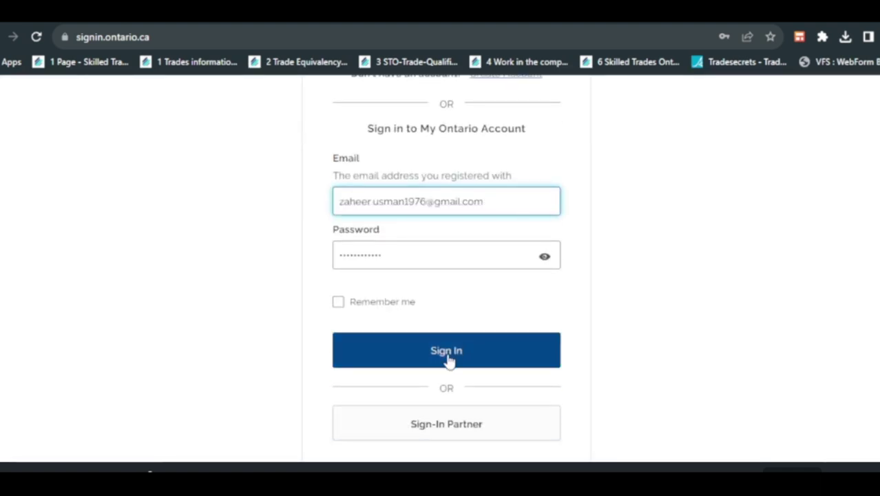
left_click(449, 359)
left_click(449, 359)
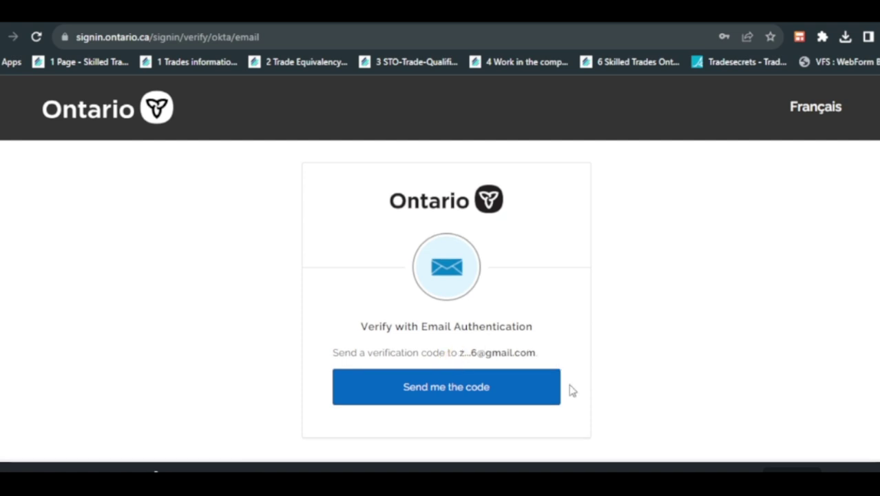
left_click(444, 387)
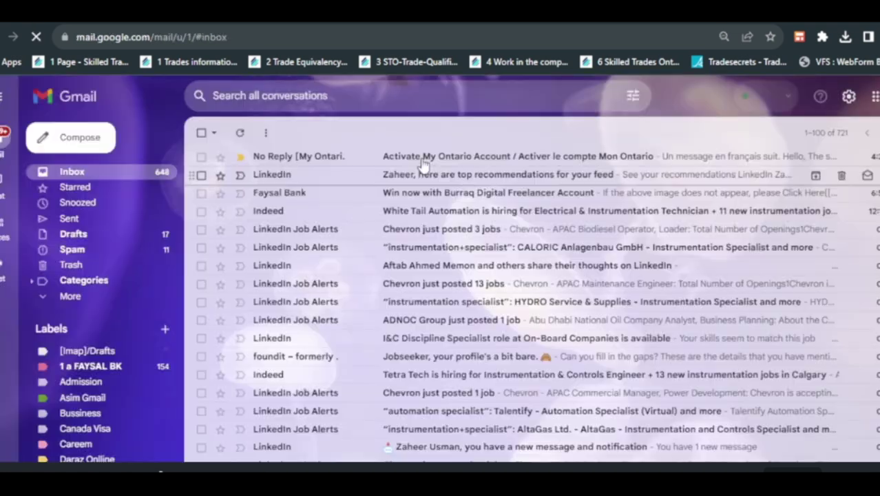
- Activate the My Ontario account from the 'Activate My Ontario Account' email
left_click(422, 154)
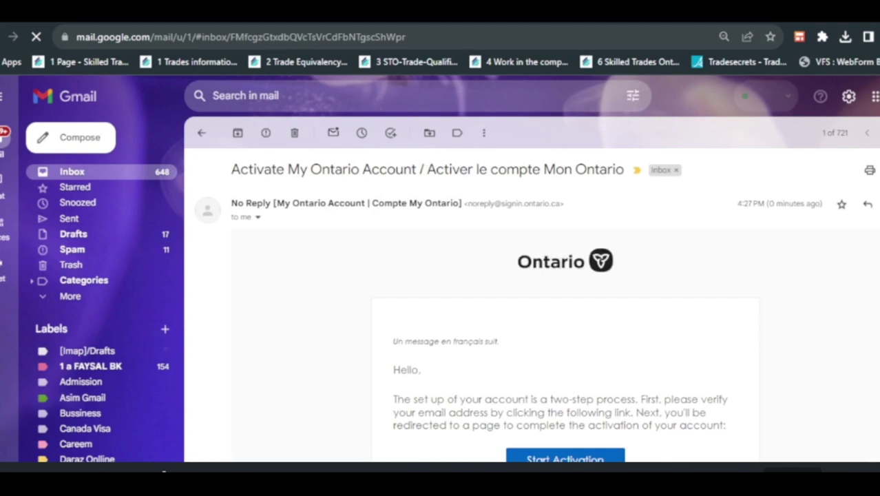
scroll(565, 310, "down", 5)
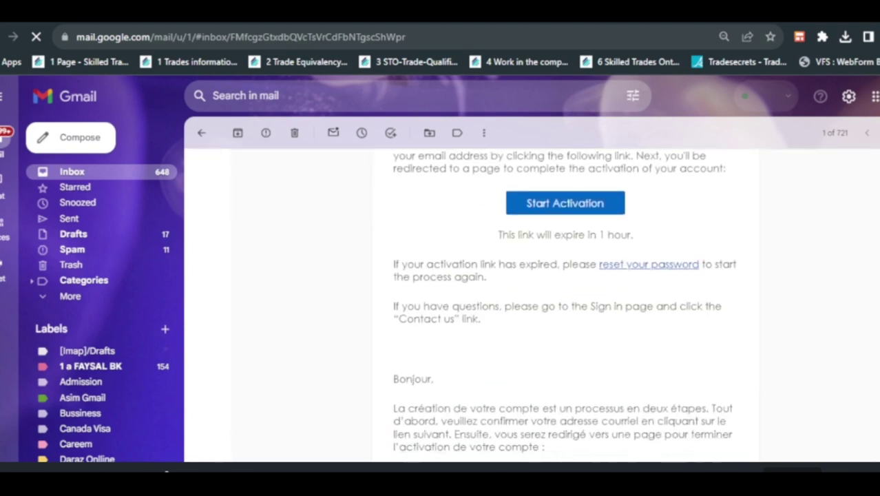
scroll(565, 309, "up", 1)
left_click(564, 167)
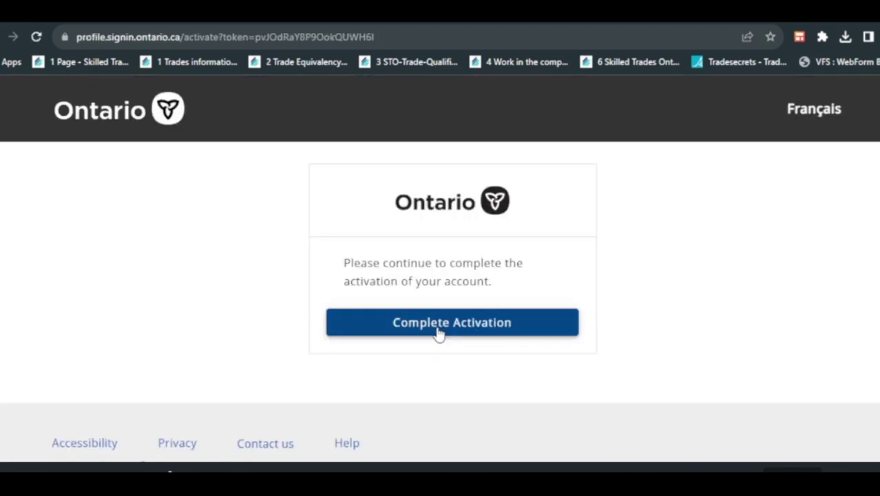
left_click(438, 333)
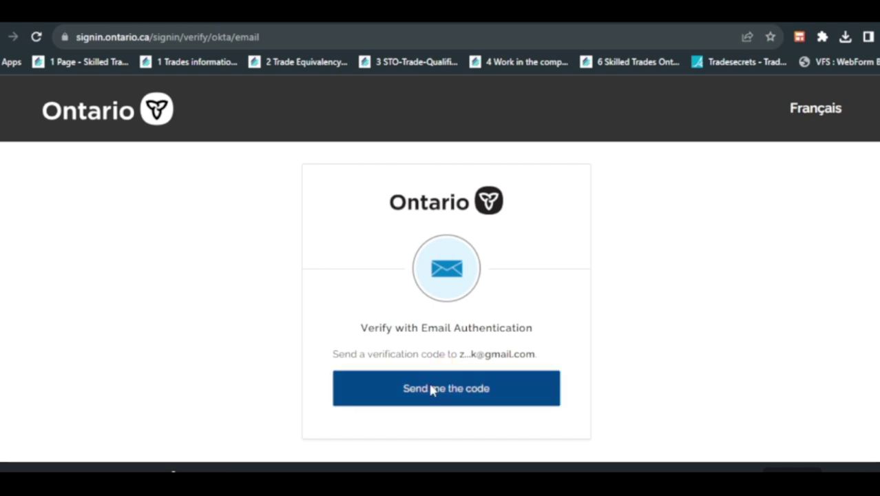
- Request the one-time code, paste it from the email and verify
left_click(432, 389)
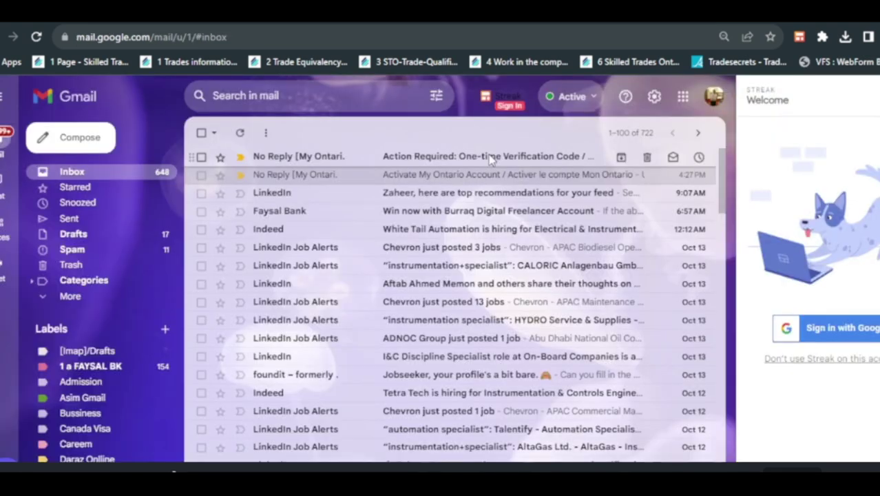
left_click(490, 159)
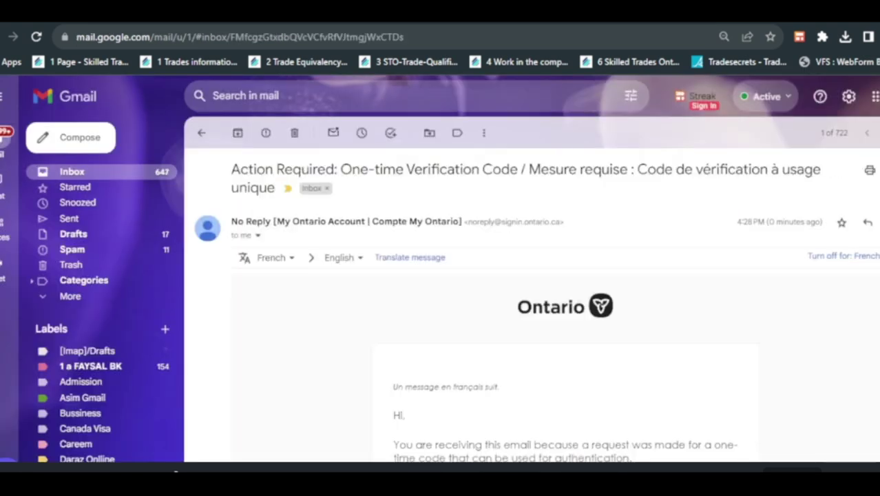
scroll(530, 344, "down", 4)
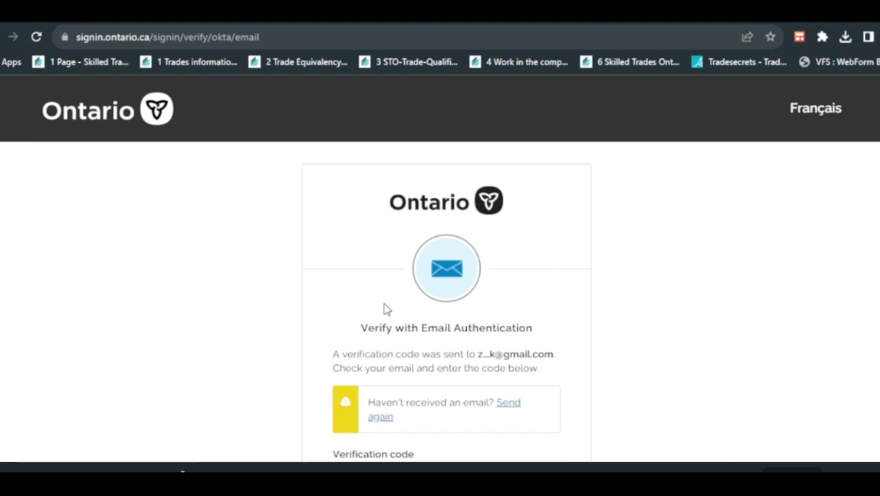
key("ctrl+v")
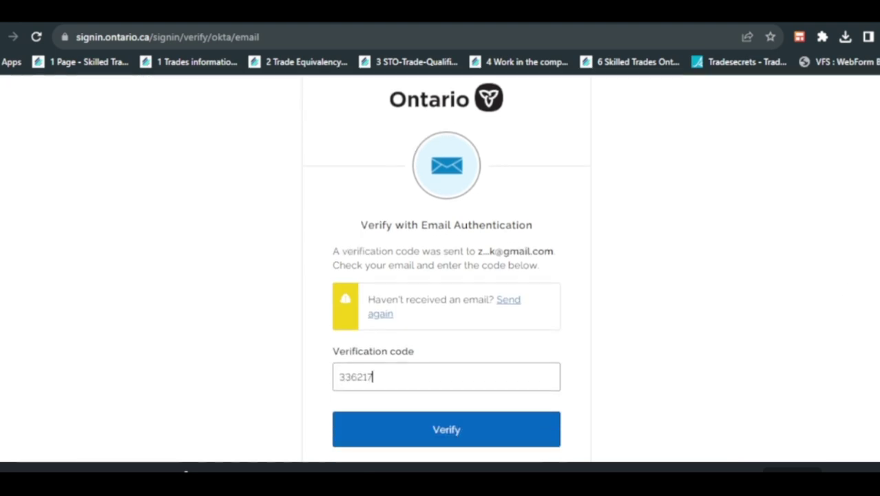
left_click(446, 406)
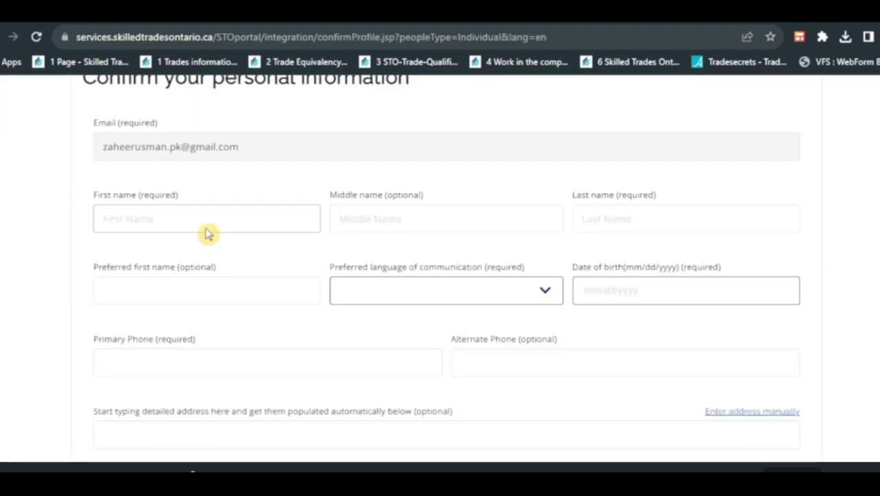
- Enter the applicant's first, last and preferred first names and choose English as language
left_click(205, 228)
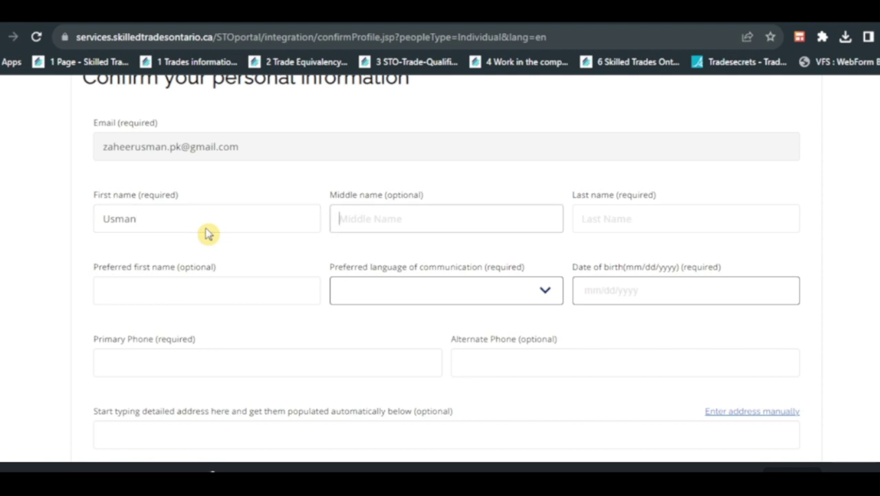
left_click(653, 223)
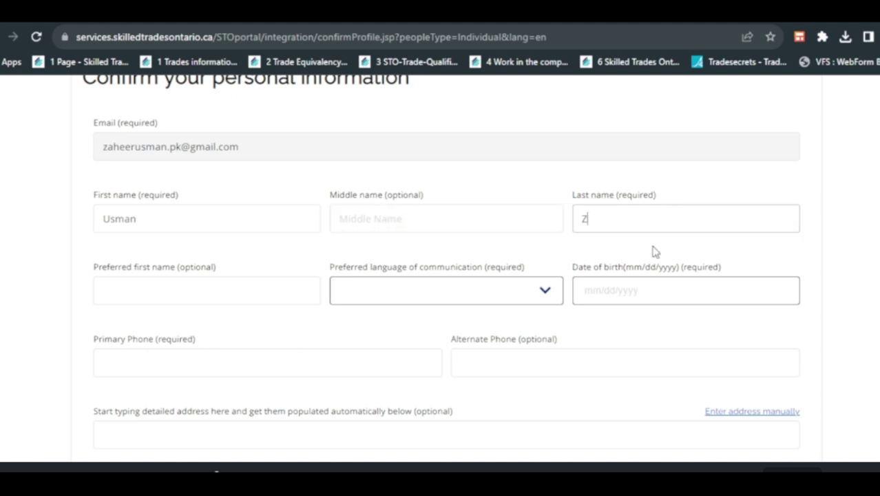
left_click(610, 289)
left_click(180, 300)
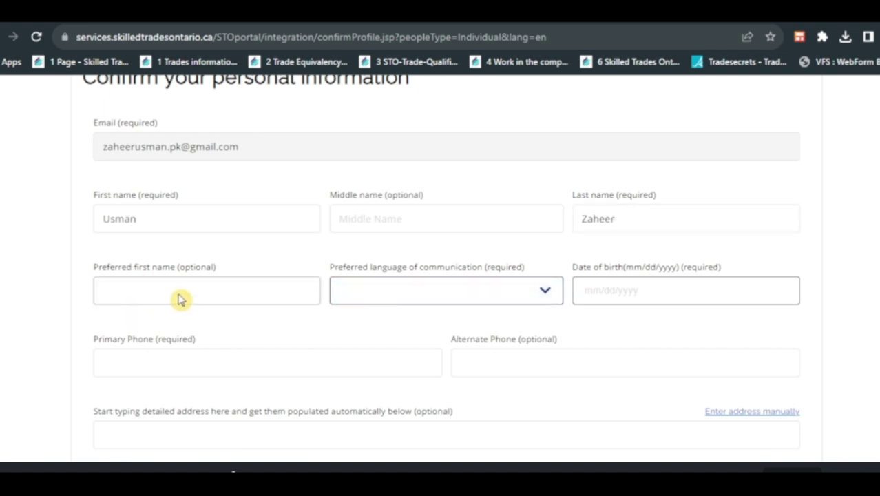
type("Usman")
key("Tab")
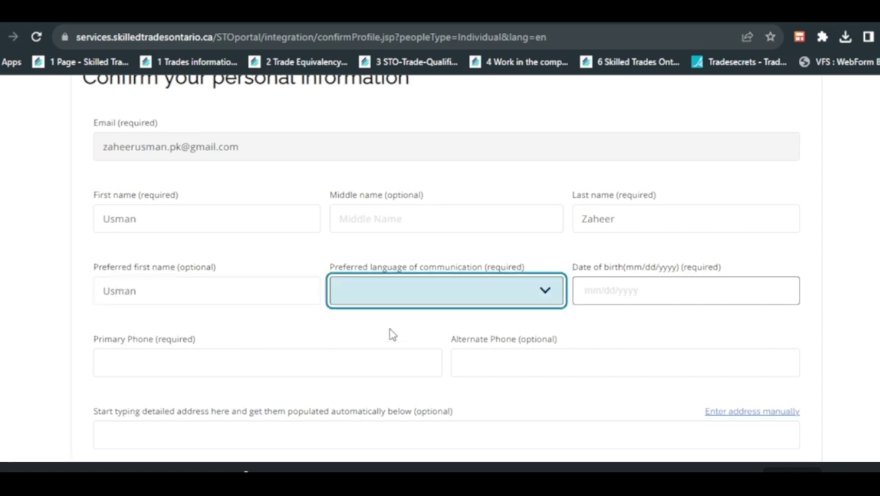
key("Down")
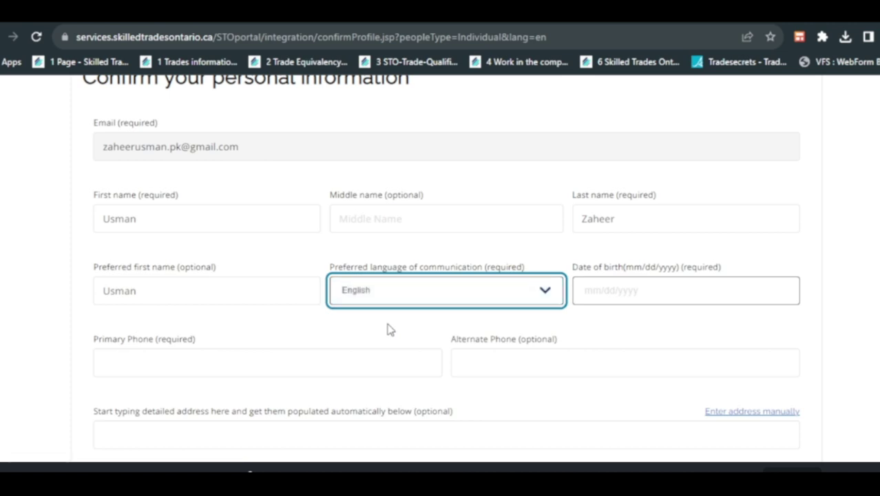
- Pick the applicant's date of birth from the calendar picker
left_click(622, 299)
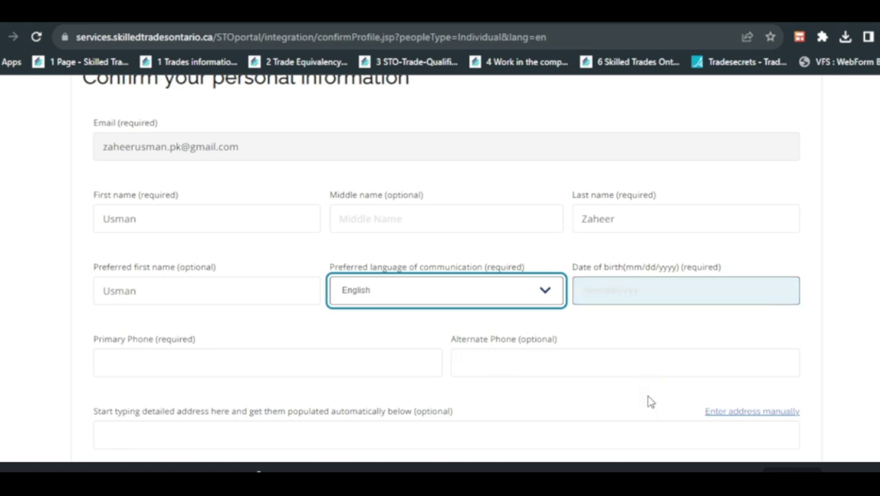
left_click(600, 303)
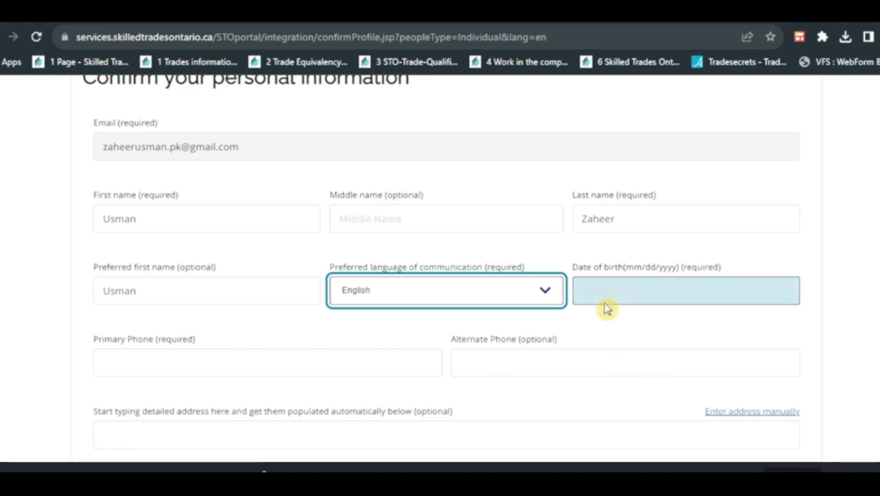
left_click(595, 303)
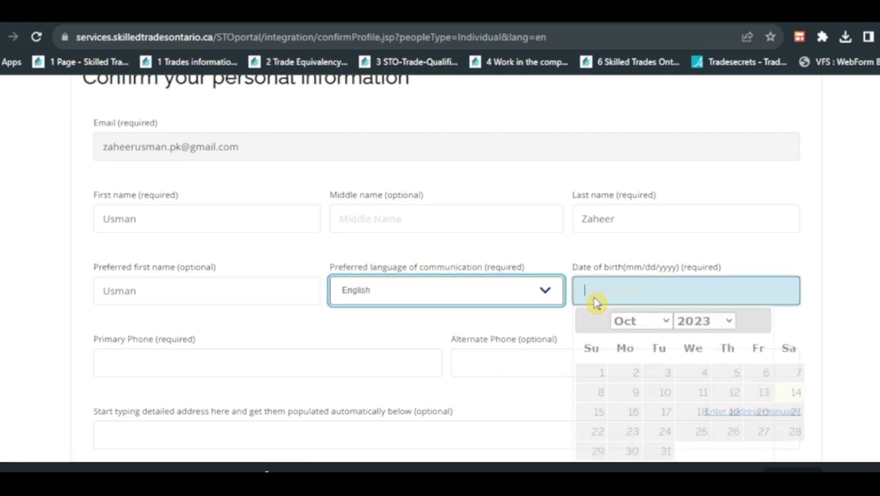
left_click(703, 320)
left_click(627, 143)
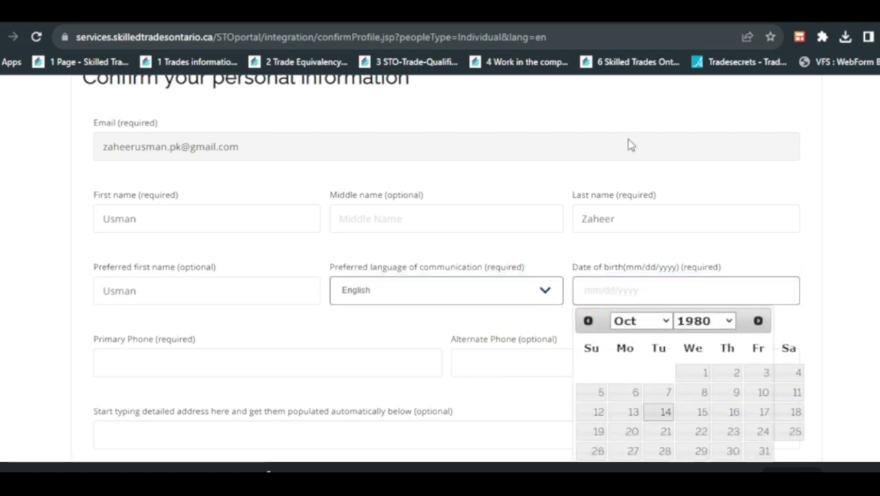
key("j")
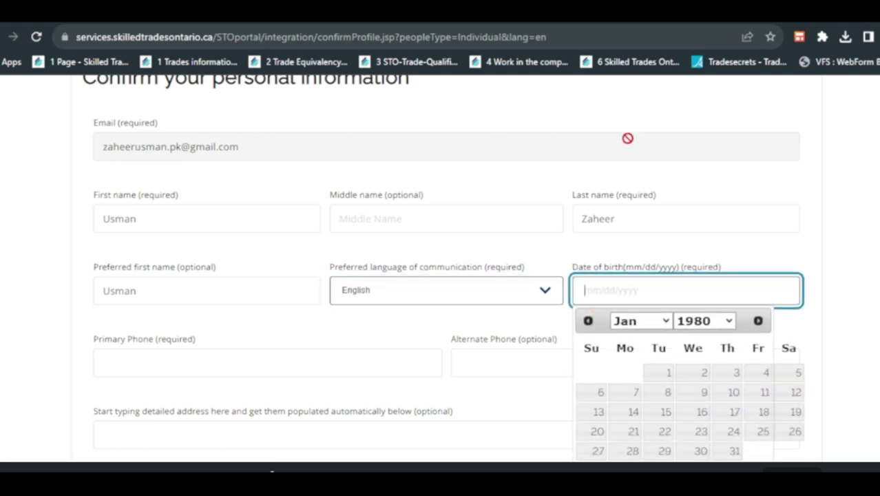
left_click(795, 412)
- Enter the applicant's primary and alternate phone numbers
left_click(122, 369)
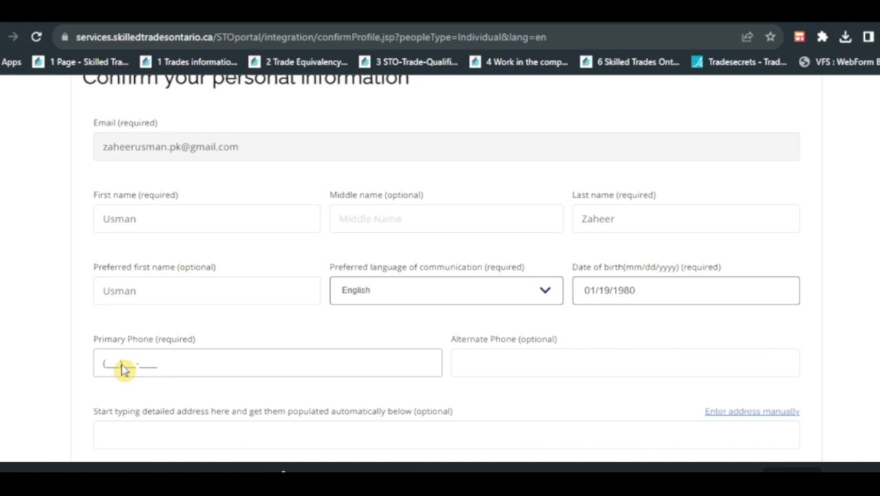
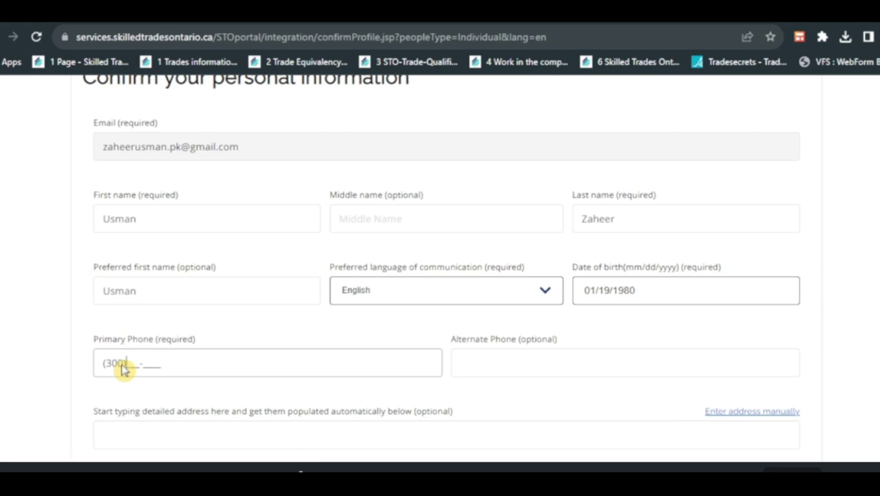
key("Tab")
key("ctrl+v")
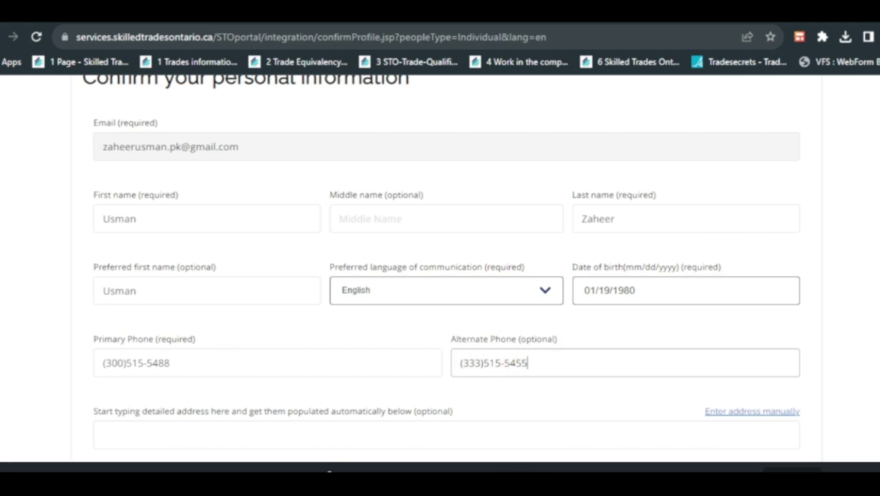
- Enter the applicant's home address and street number
scroll(290, 217, "down", 3)
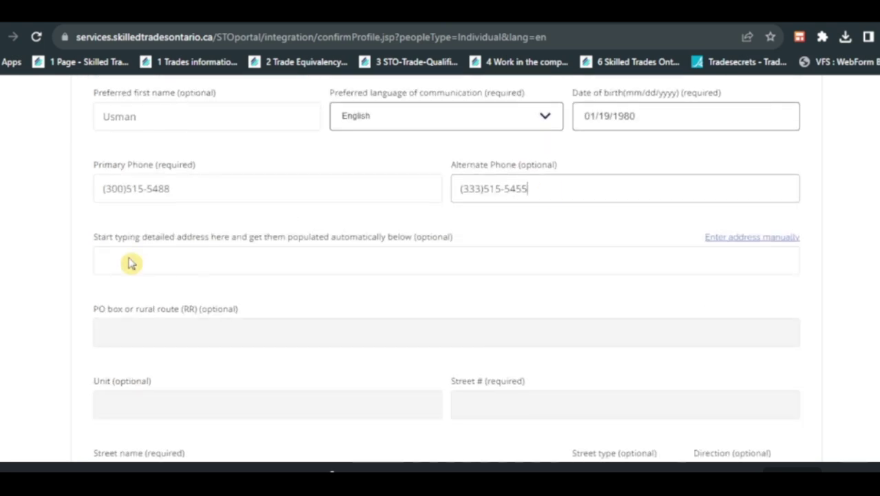
left_click(130, 262)
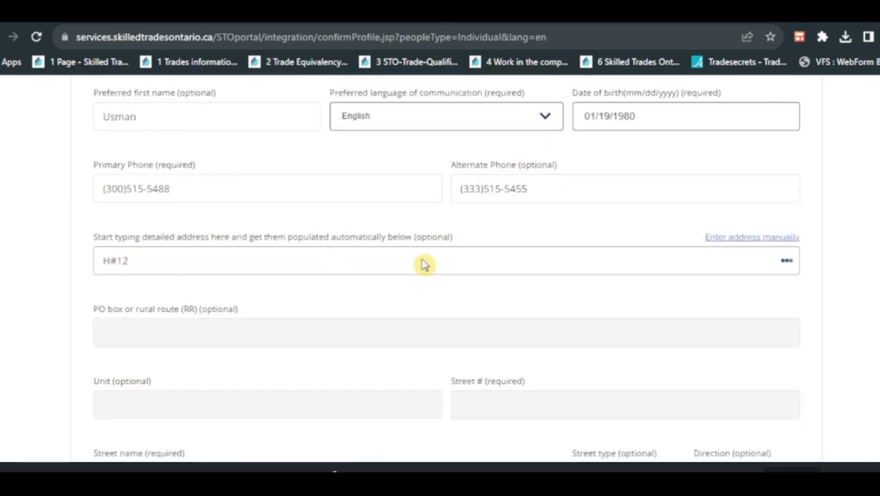
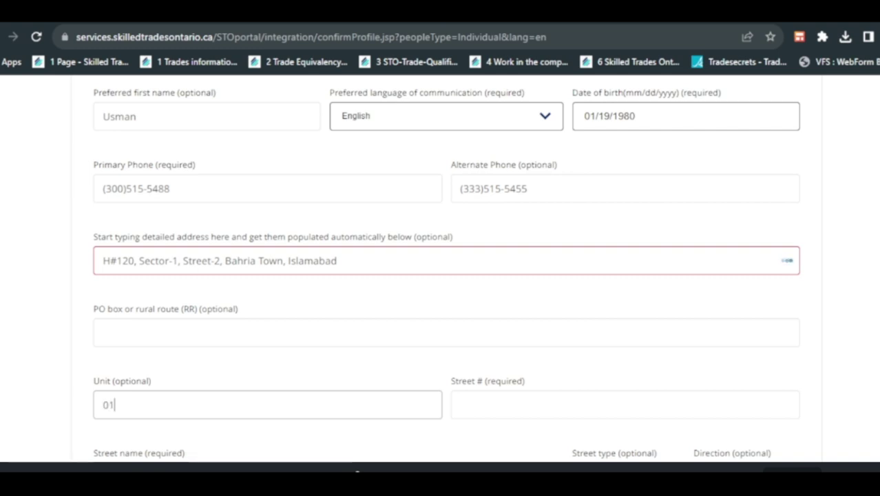
left_click(483, 410)
type("02")
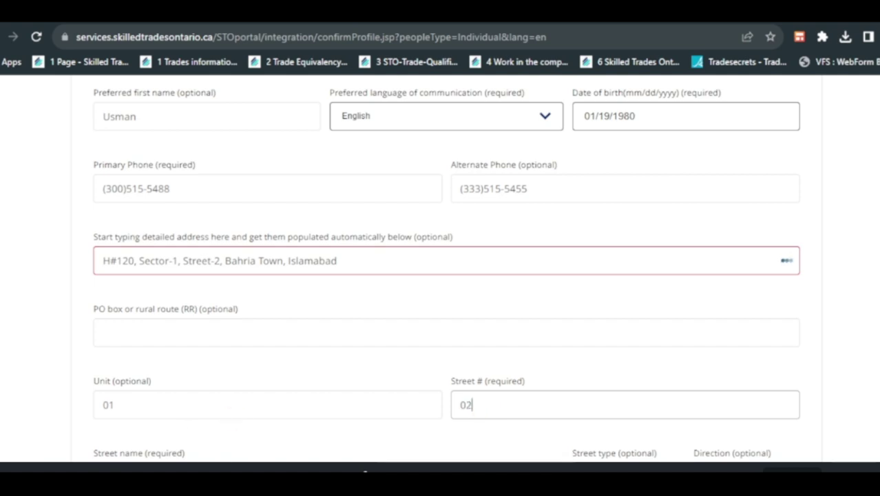
key("Tab")
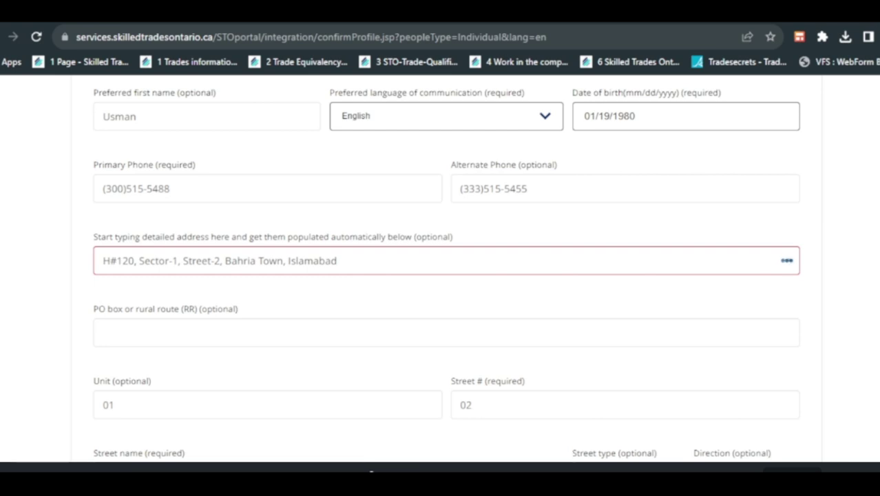
- Fill in the applicant's city, province, country and postal code
scroll(138, 303, "down", 4)
left_click(138, 301)
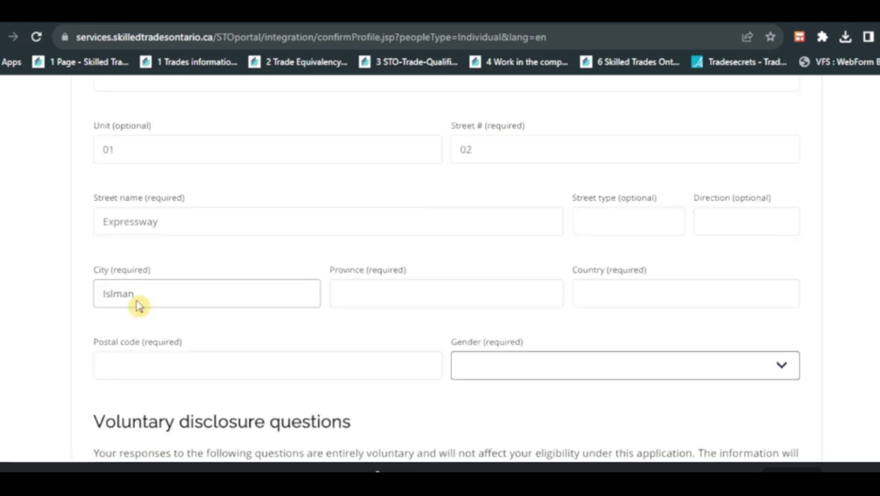
key("BackSpace")
key("Left")
key("Left")
key("Left")
key("Left")
key("Left")
left_click(361, 296)
type("P")
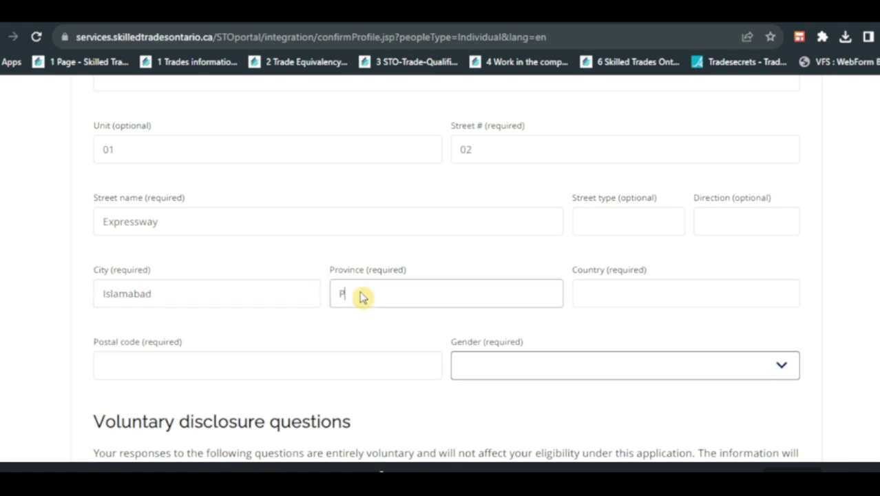
type("unjab")
key("Tab")
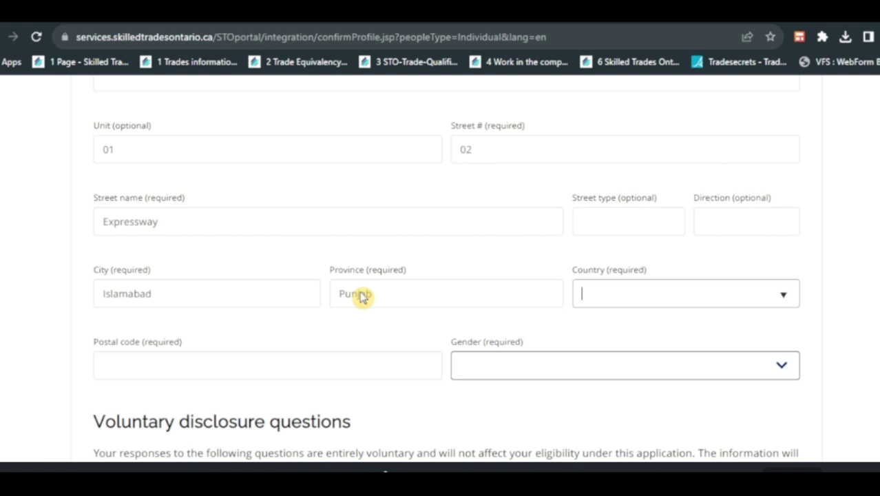
type("Pakistan")
key("Tab")
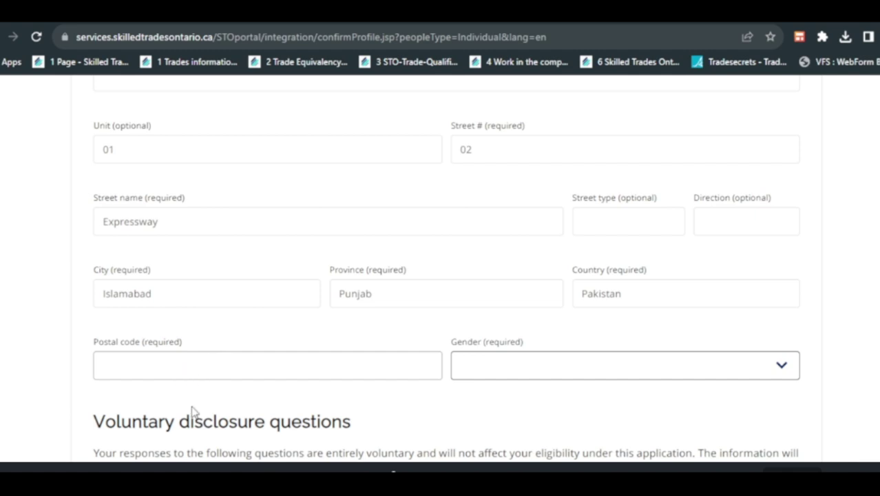
type("26200")
- Set the gender to Male
key("Tab")
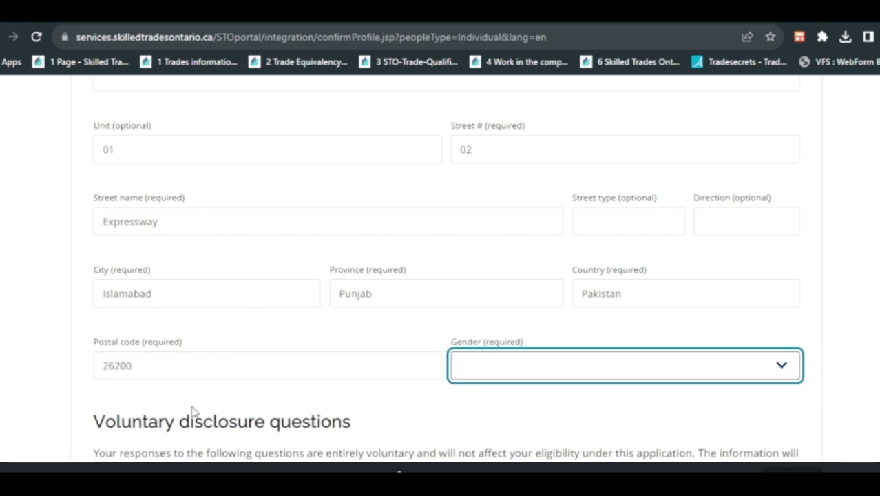
left_click(567, 369)
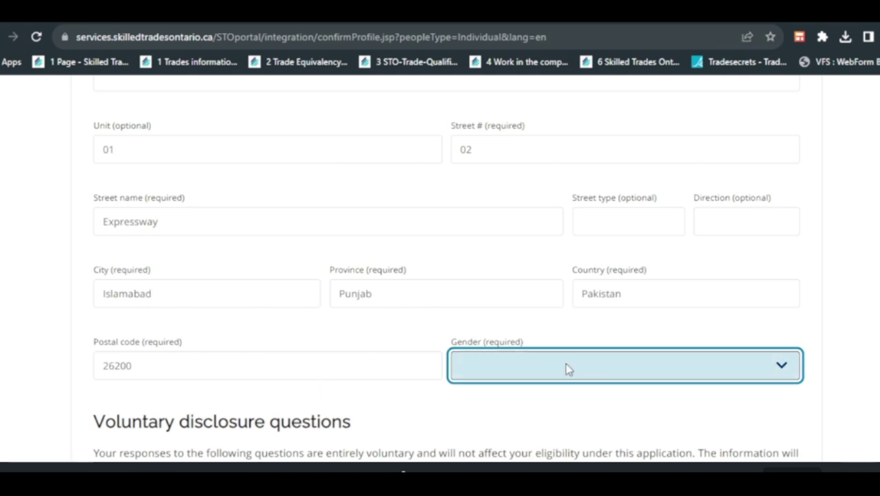
left_click(490, 413)
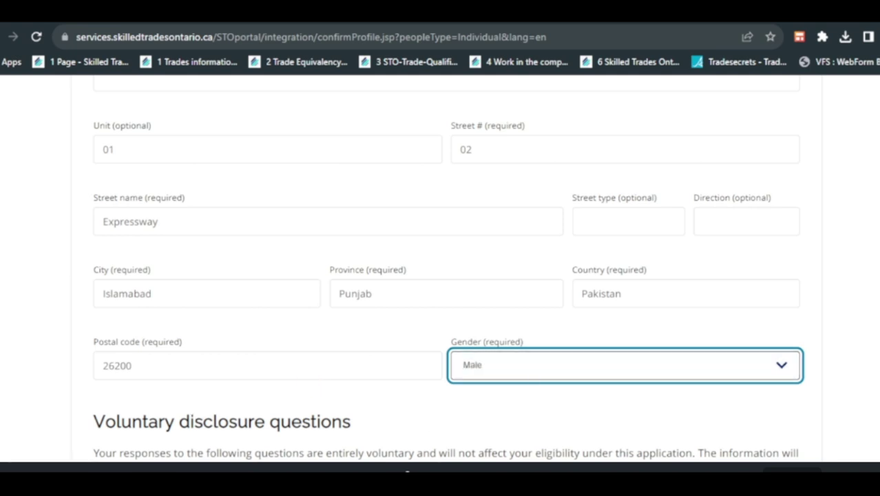
- Answer No to the First nation and disability questions and submit the profile
scroll(562, 257, "down", 4)
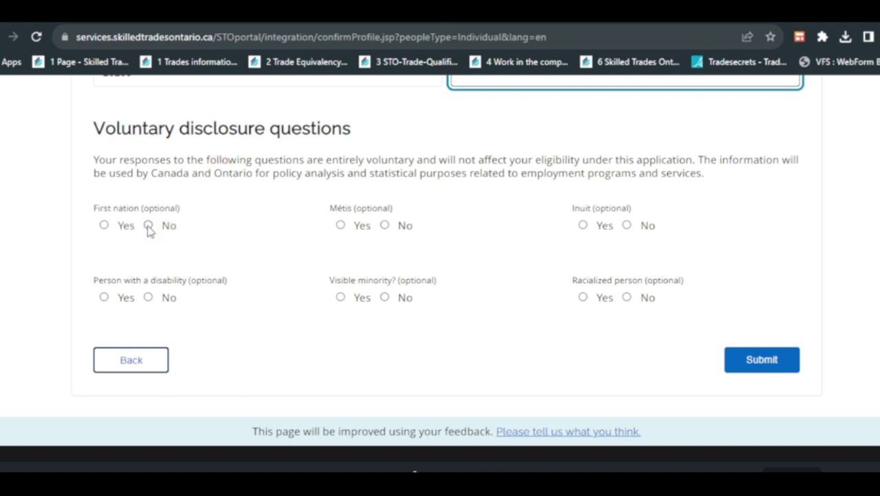
left_click(148, 226)
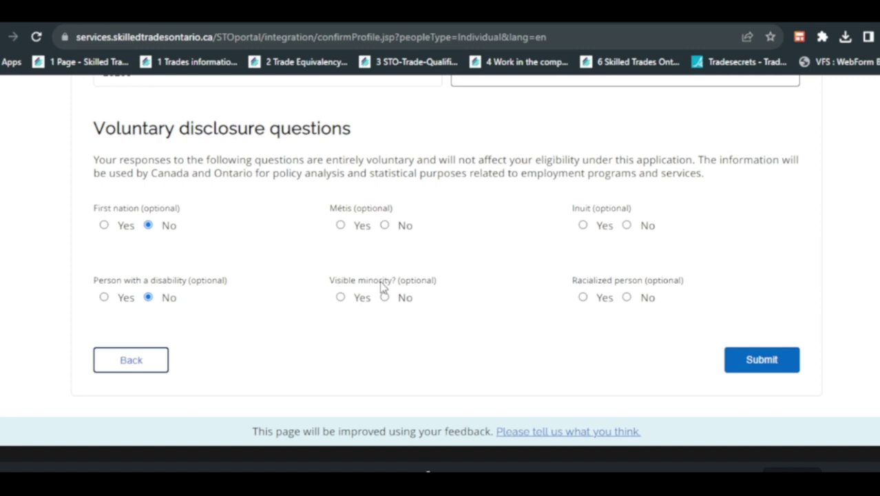
left_click(750, 365)
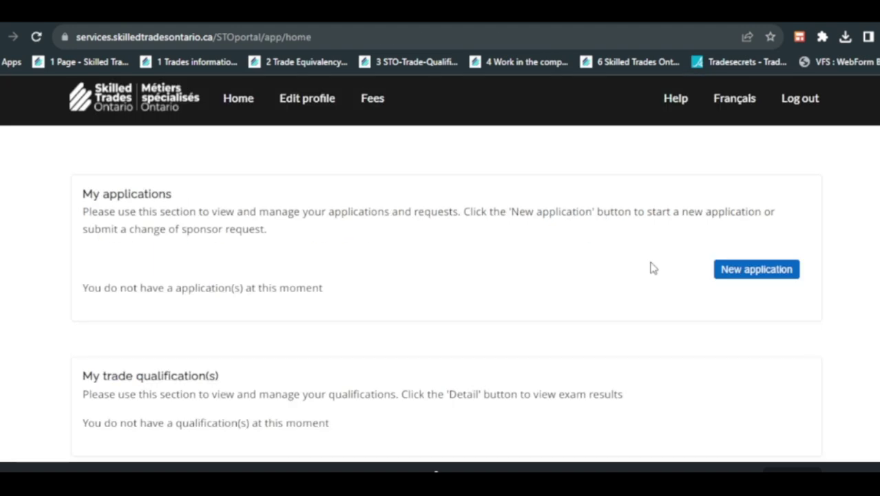
- Start a New application from My applications on the home page
left_click(725, 275)
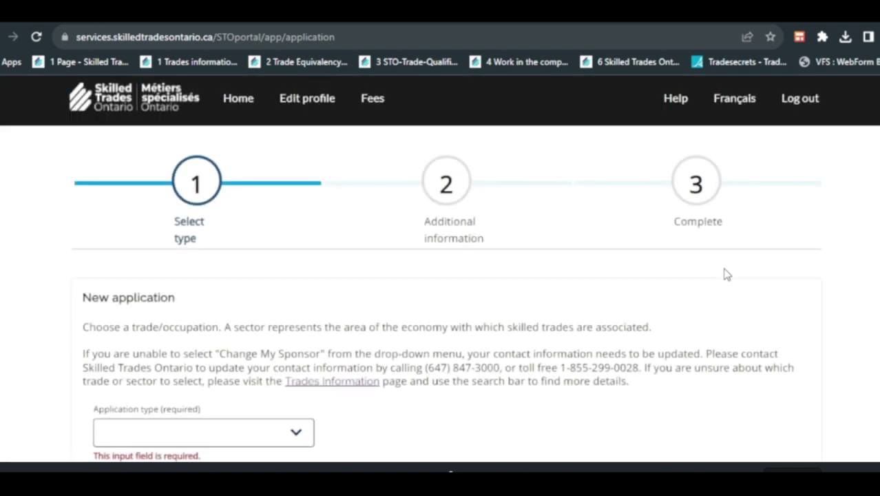
- Choose Trade Equivalency Assessment, Industrial sector, Industrial Mechanic Millwright (433A), then continue
scroll(726, 274, "down", 2)
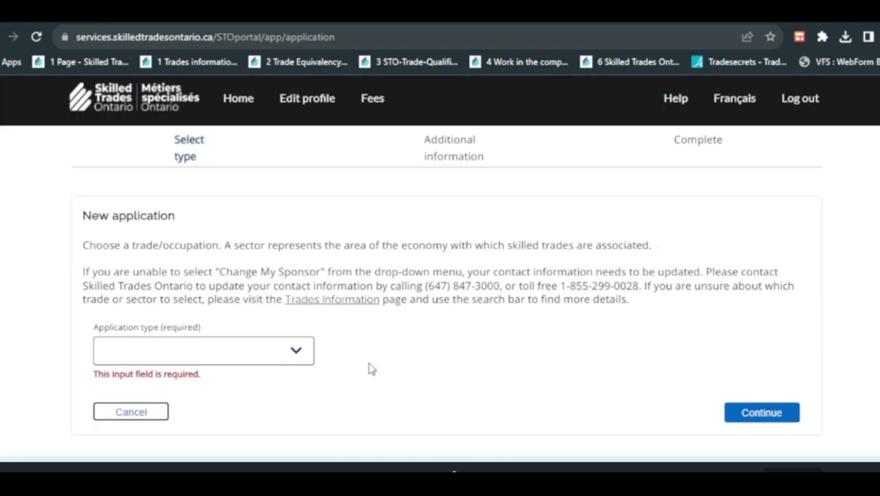
left_click(296, 353)
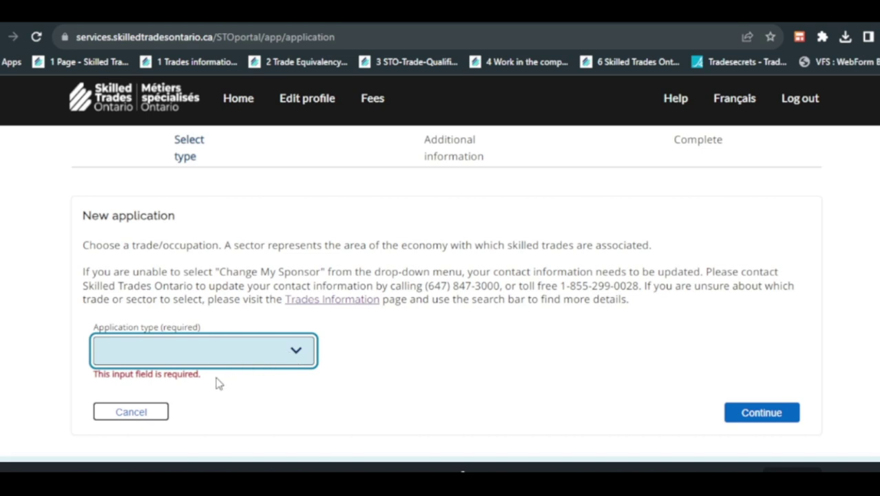
left_click(210, 397)
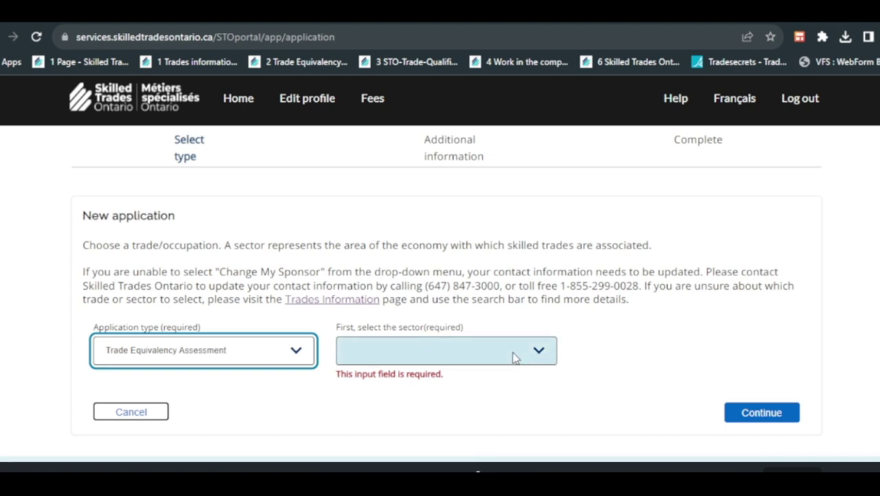
left_click(513, 356)
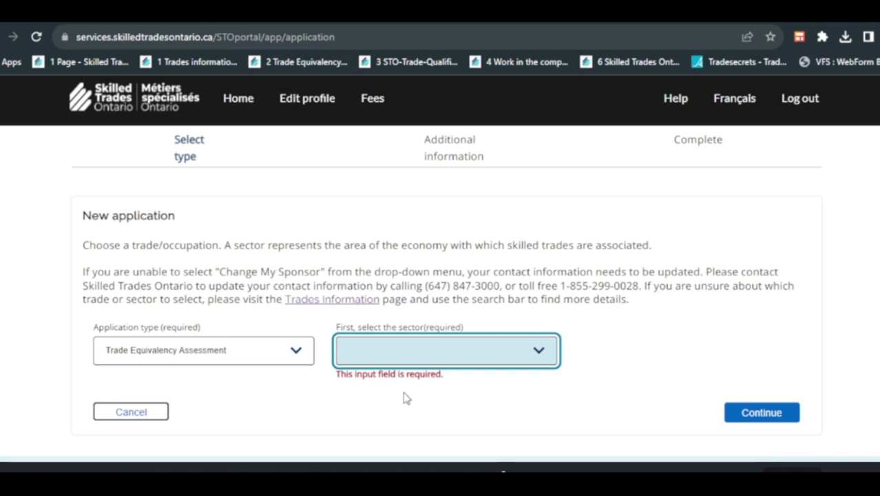
left_click(406, 398)
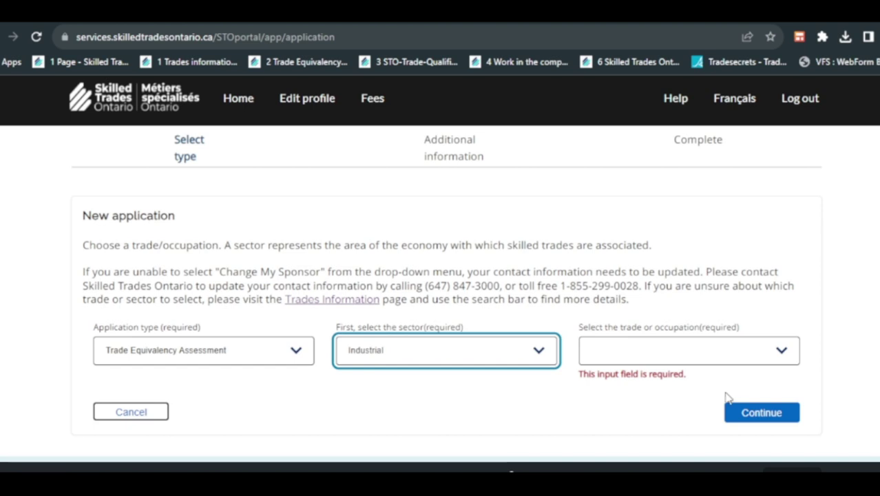
left_click(681, 352)
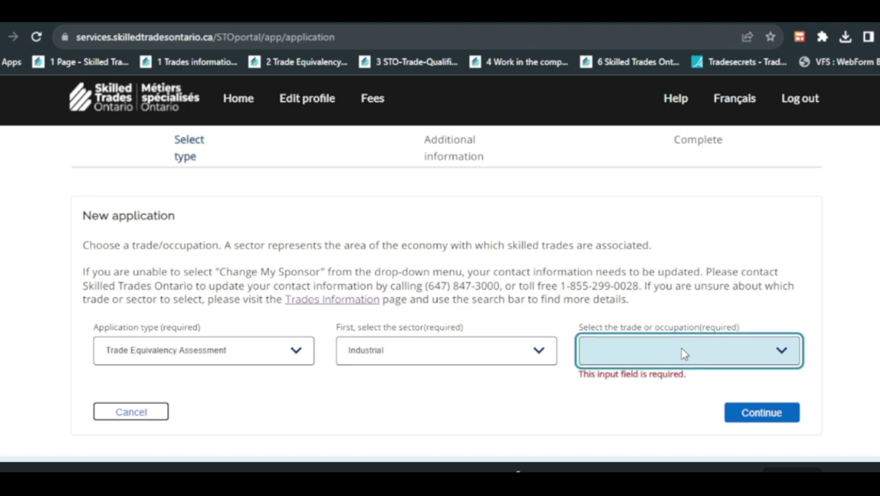
left_click(688, 375)
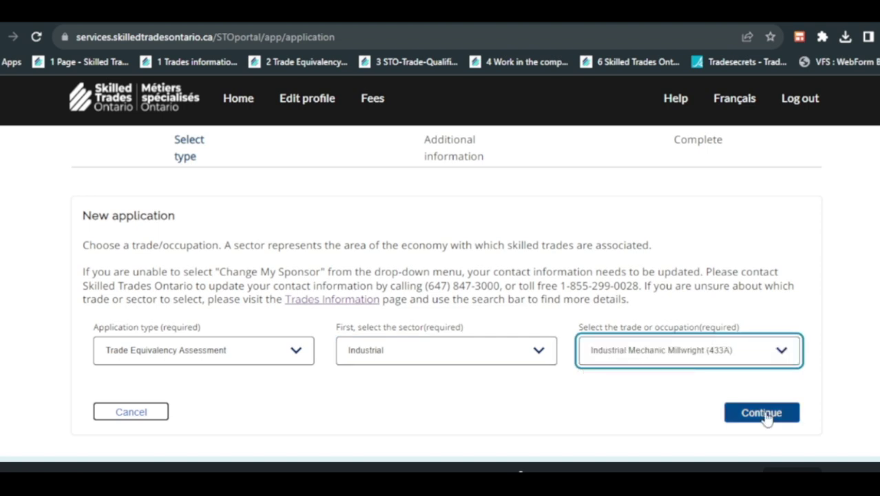
left_click(762, 413)
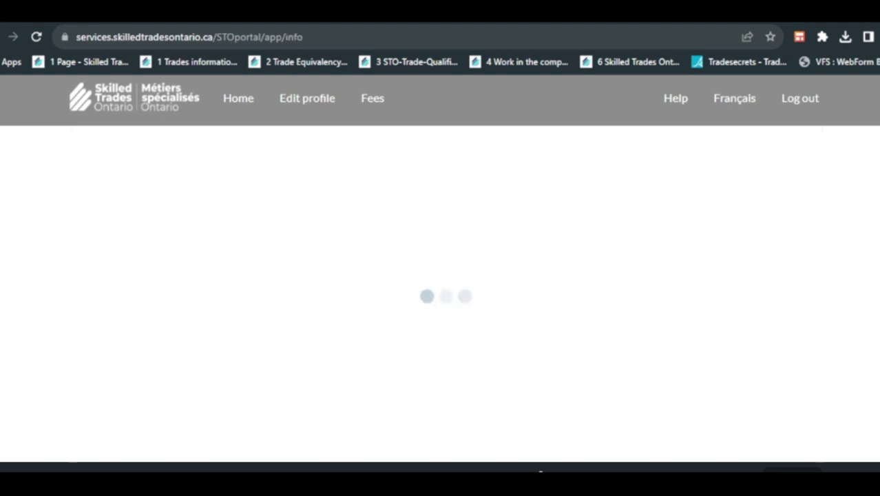
- Continue past the apprenticeship details page without changing anything
scroll(463, 285, "down", 4)
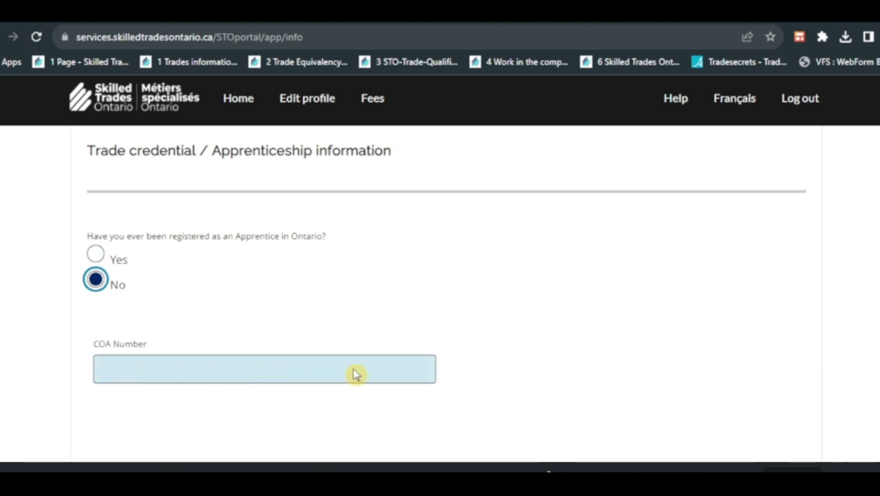
scroll(353, 374, "down", 4)
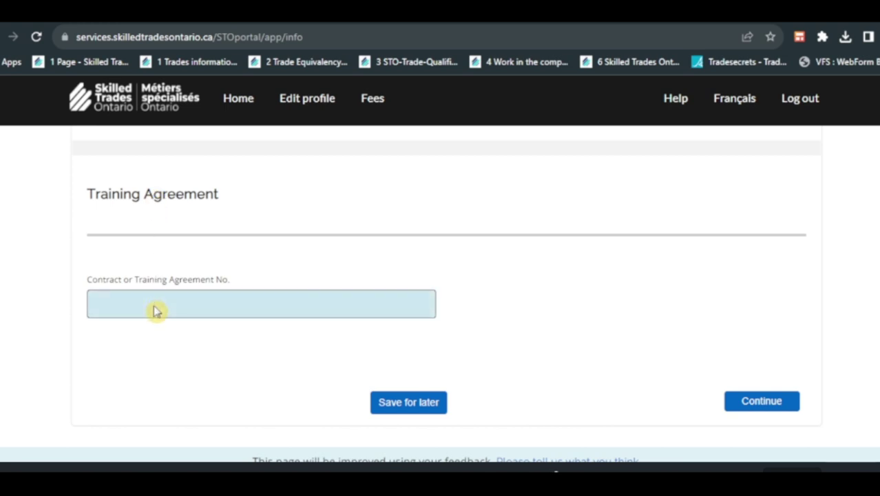
left_click(757, 405)
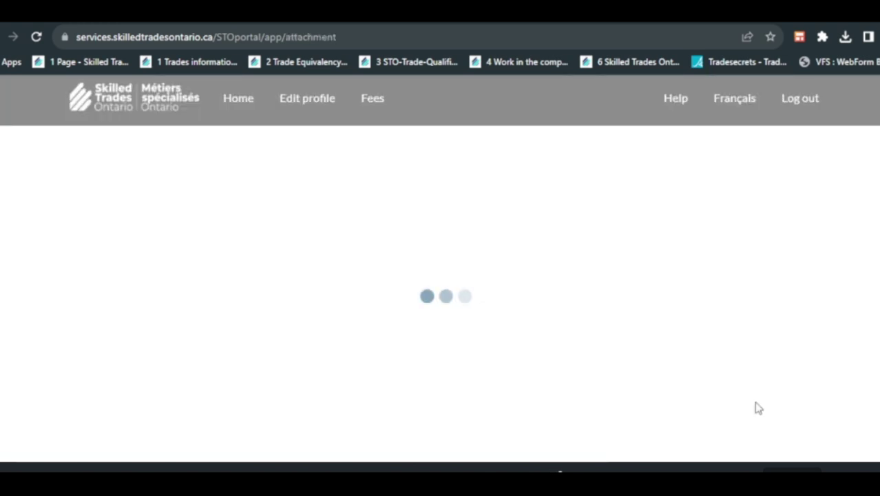
- Leave the Training Agreement number blank and continue to the supporting documents upload page
scroll(757, 408, "down", 2)
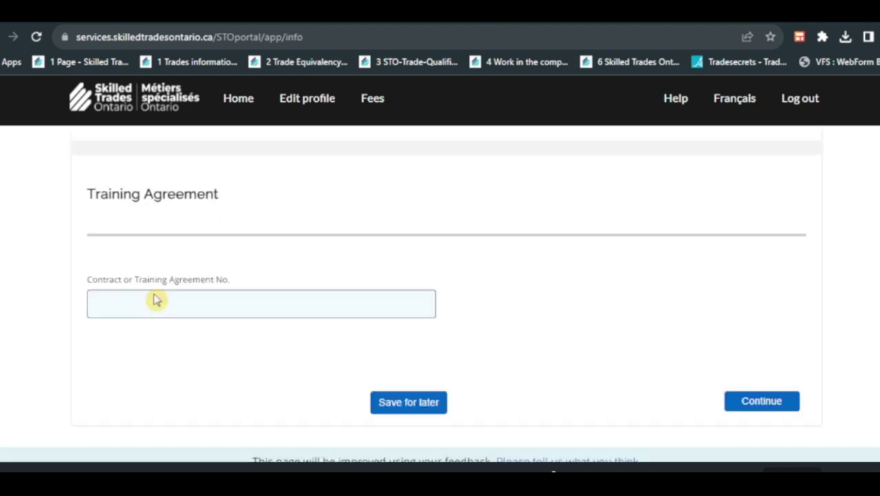
left_click(154, 309)
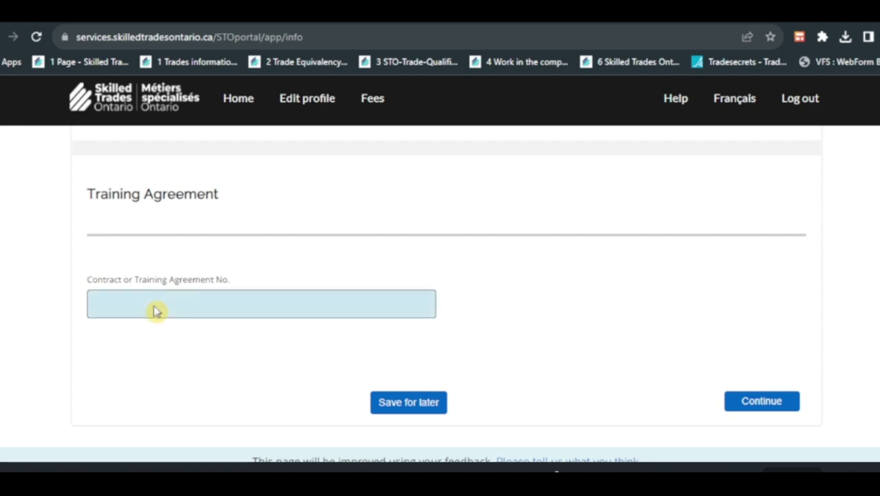
left_click(758, 406)
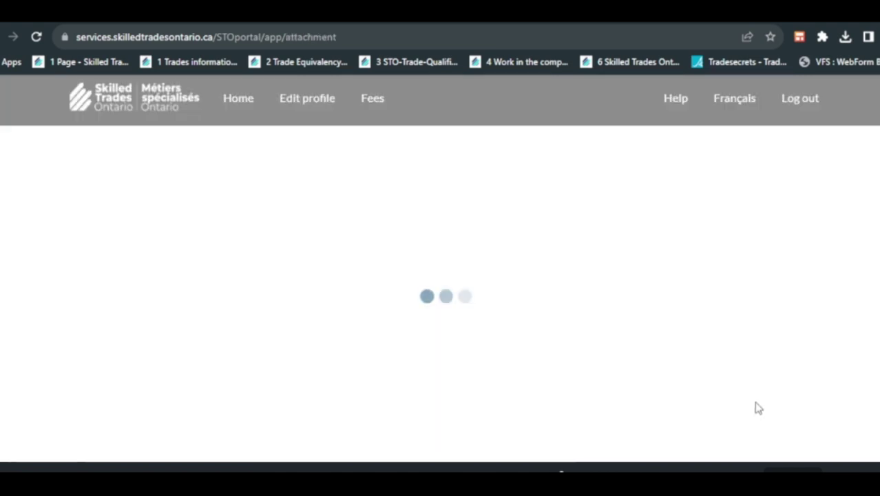
scroll(756, 406, "down", 2)
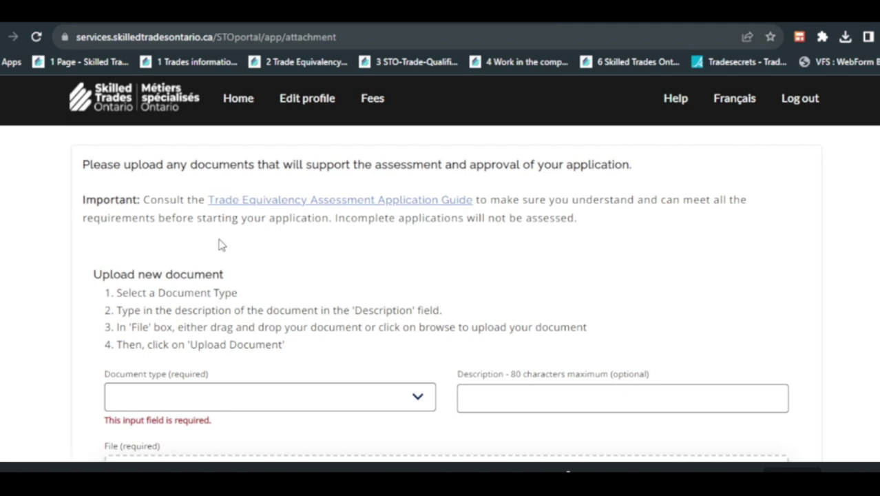
- Upload the application guide PDF as a Copies of Qualification document
left_click(179, 212)
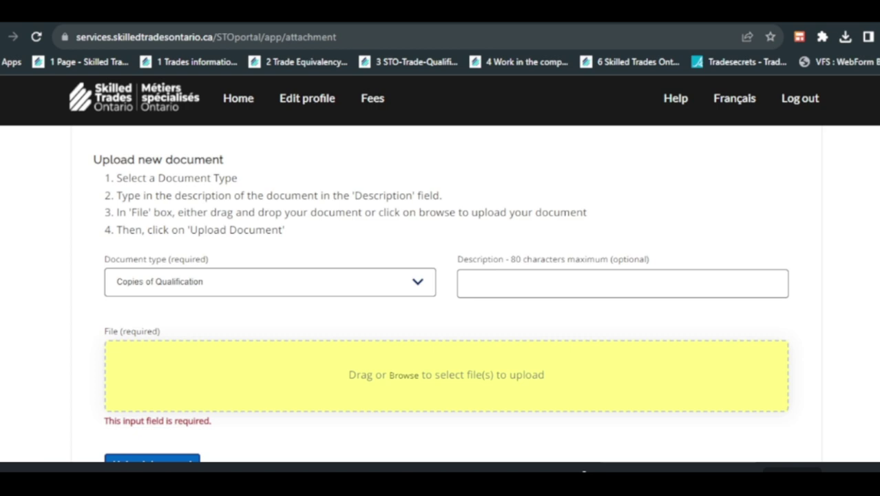
left_click_drag(751, 375, 750, 376)
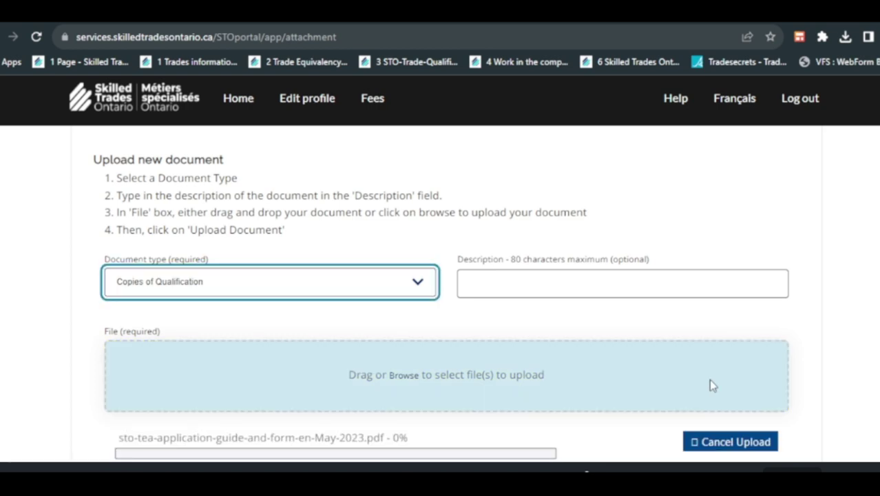
scroll(172, 441, "down", 1)
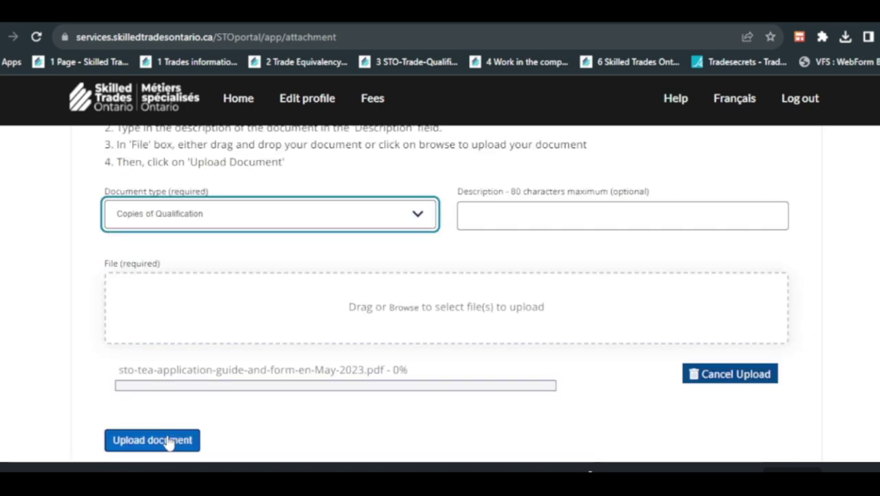
left_click(170, 441)
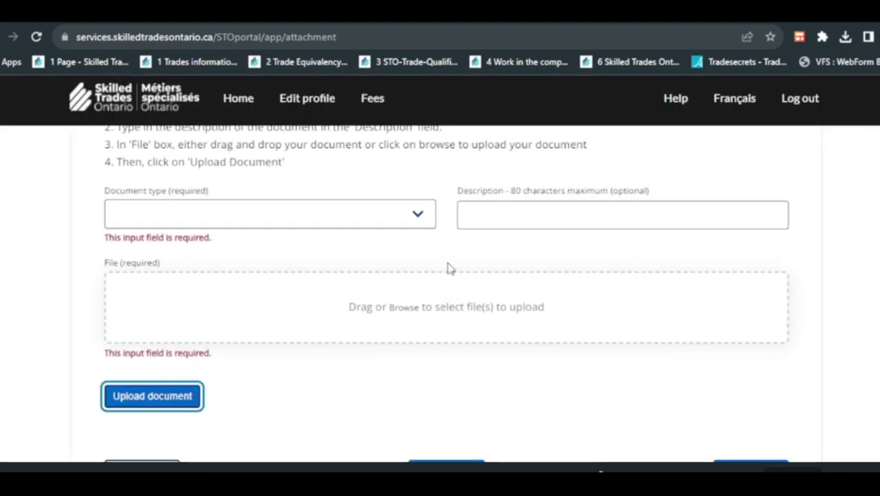
- Upload the Automation support Engineer Adnoc PDF as Correspondence and continue to the review
left_click(418, 216)
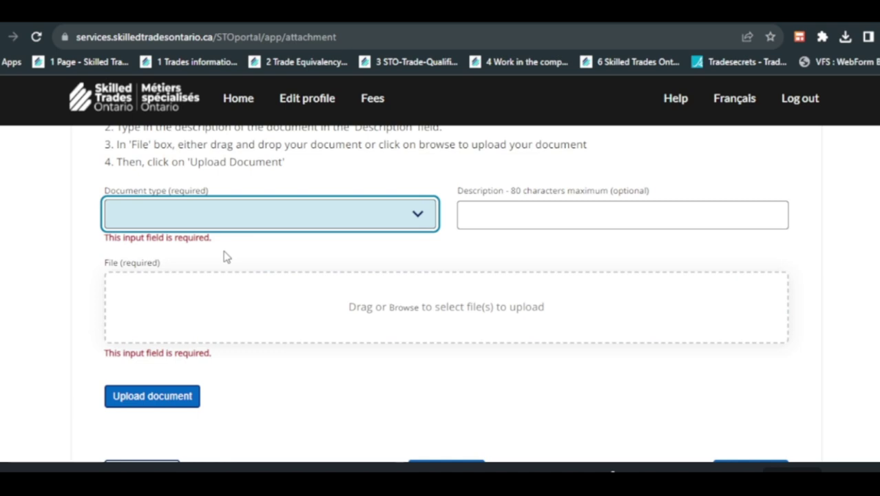
key("Down")
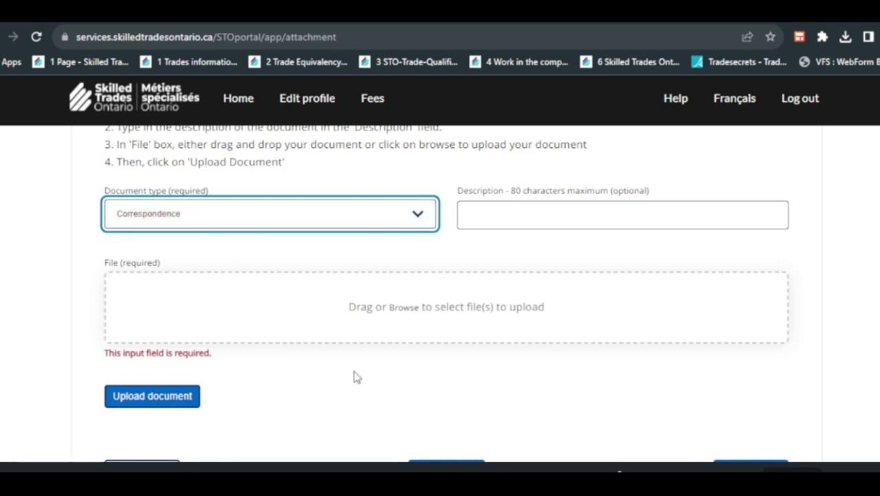
scroll(356, 396, "up", 1)
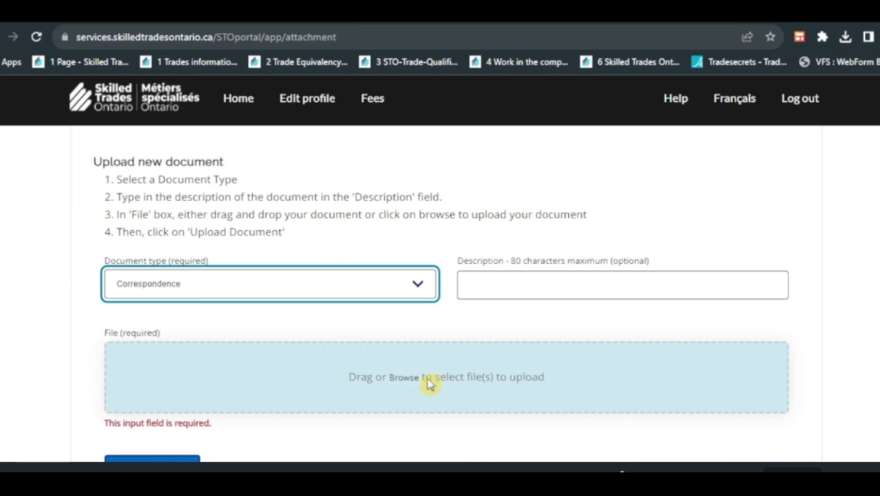
left_click_drag(416, 436, 152, 403)
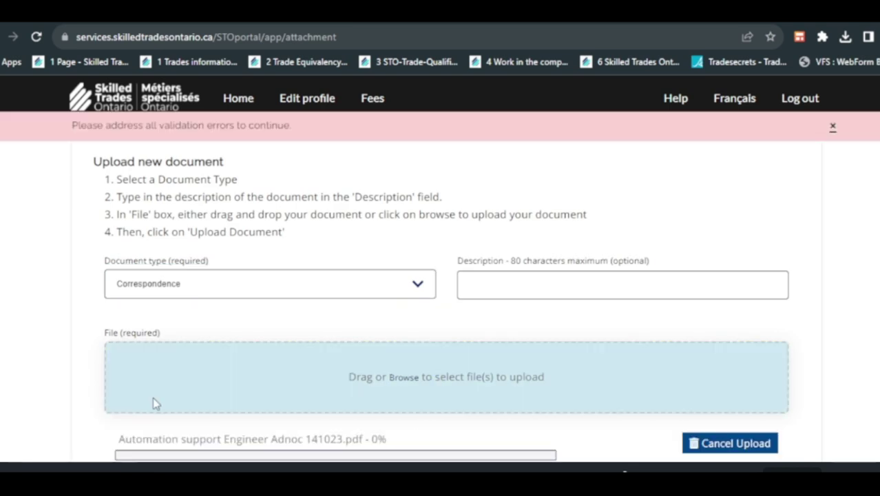
scroll(313, 334, "down", 2)
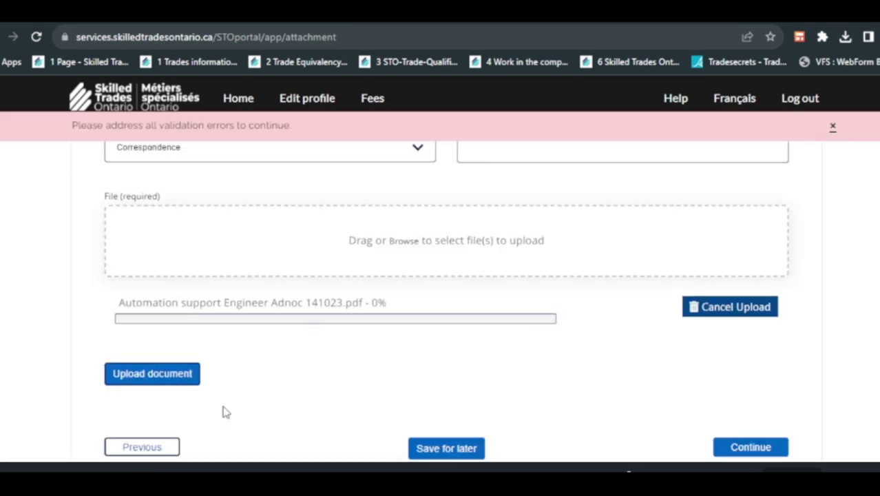
left_click(161, 378)
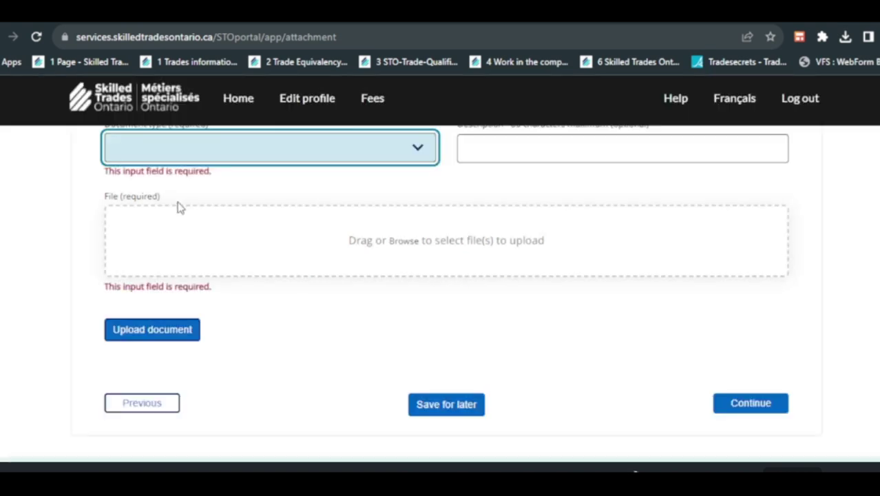
left_click(750, 402)
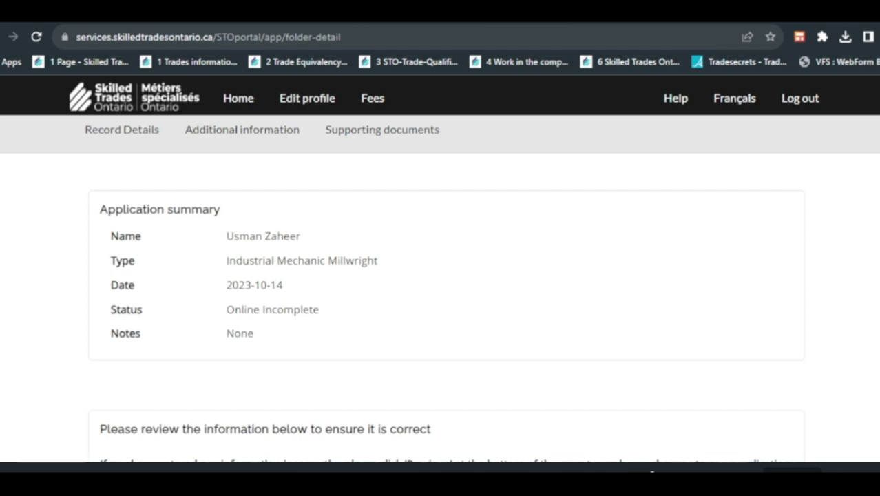
- Review the Industrial Mechanic Millwright summary and both uploaded PDFs, then submit the application
scroll(445, 309, "down", 5)
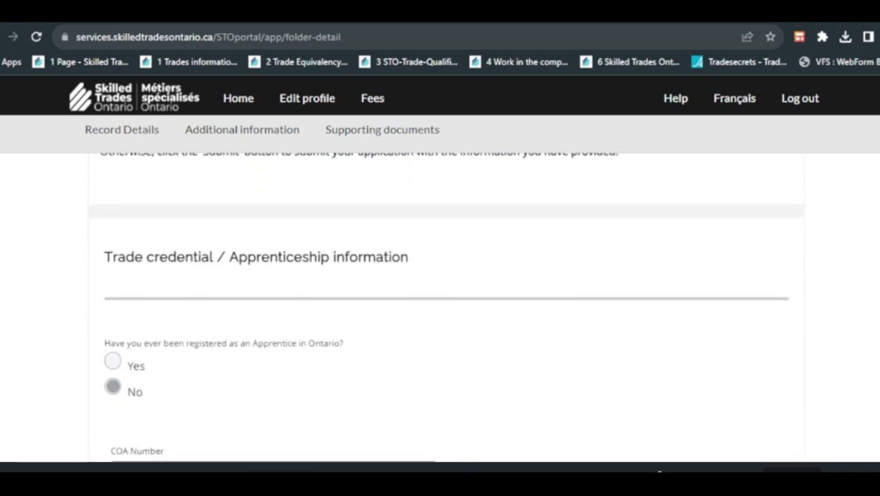
scroll(445, 309, "down", 1)
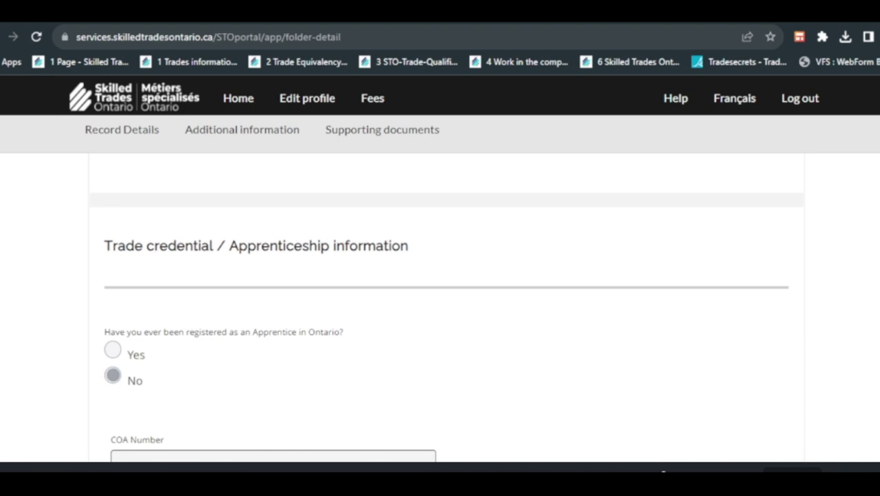
scroll(445, 309, "down", 1)
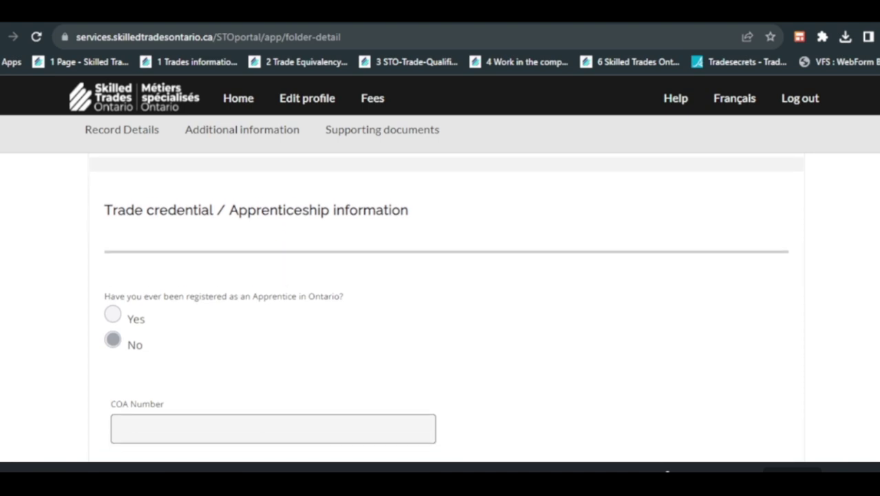
scroll(444, 309, "down", 1)
scroll(444, 309, "down", 2)
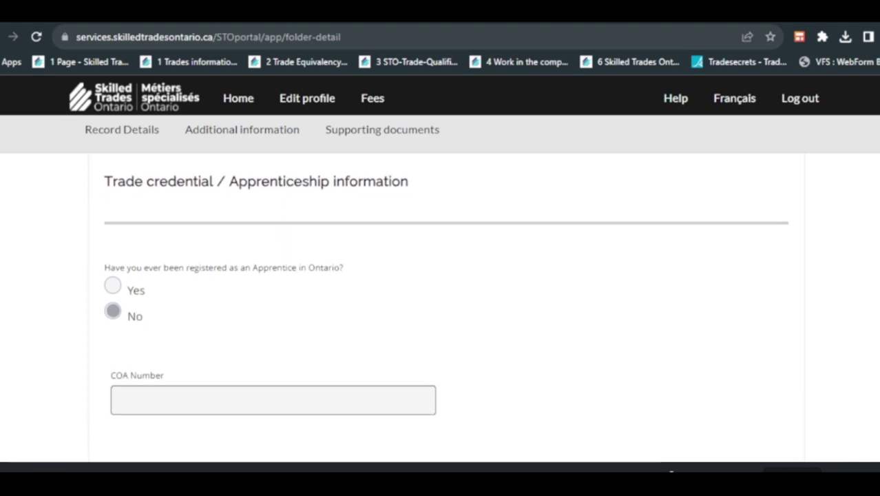
scroll(445, 309, "down", 5)
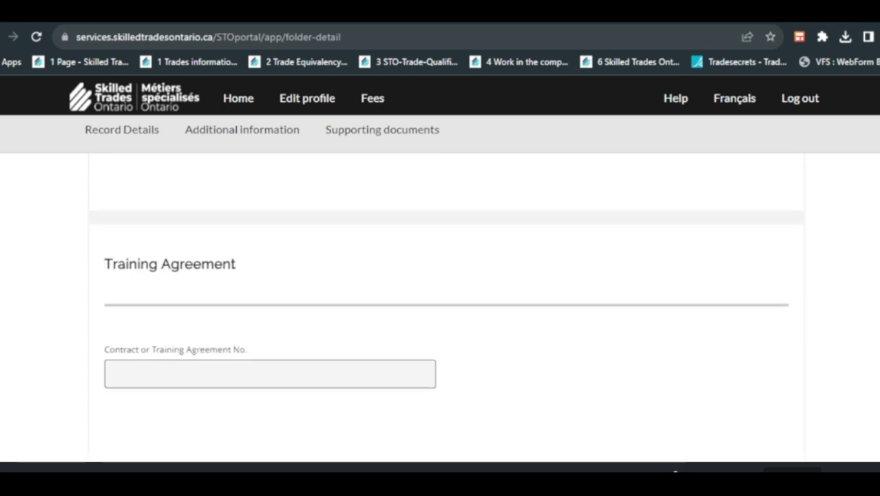
scroll(445, 309, "down", 2)
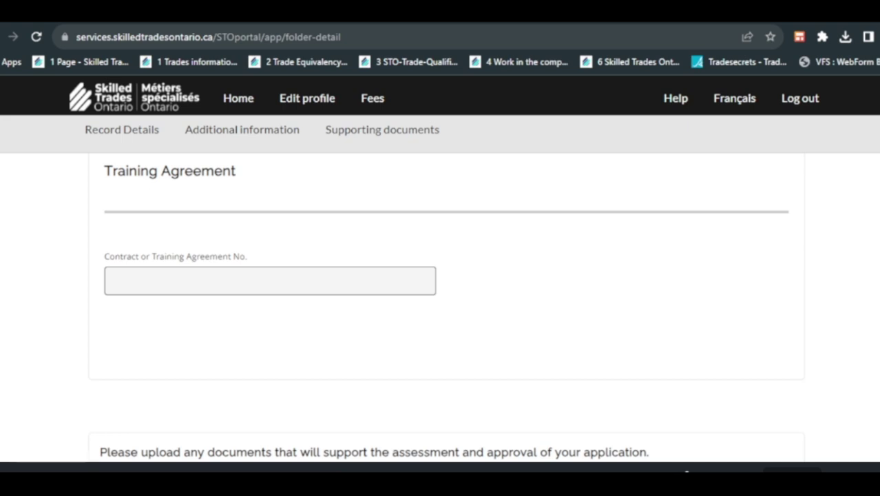
scroll(445, 307, "down", 3)
scroll(446, 306, "down", 3)
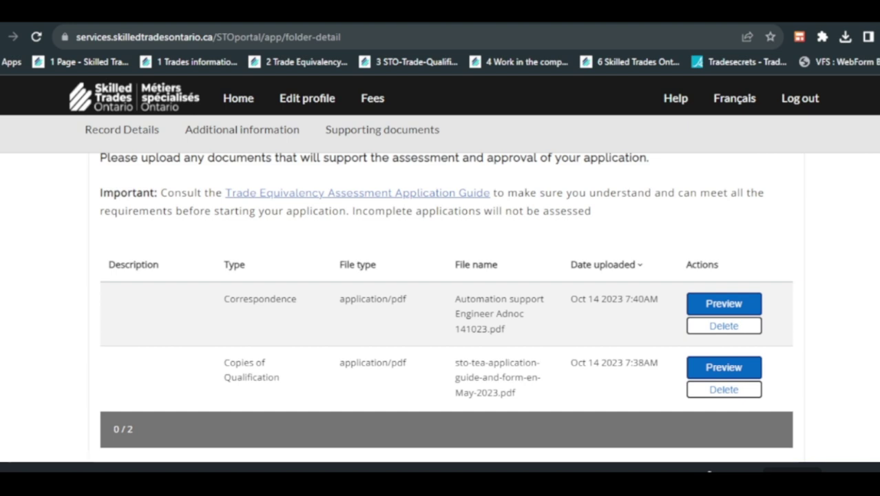
scroll(445, 296, "down", 1)
scroll(446, 296, "down", 1)
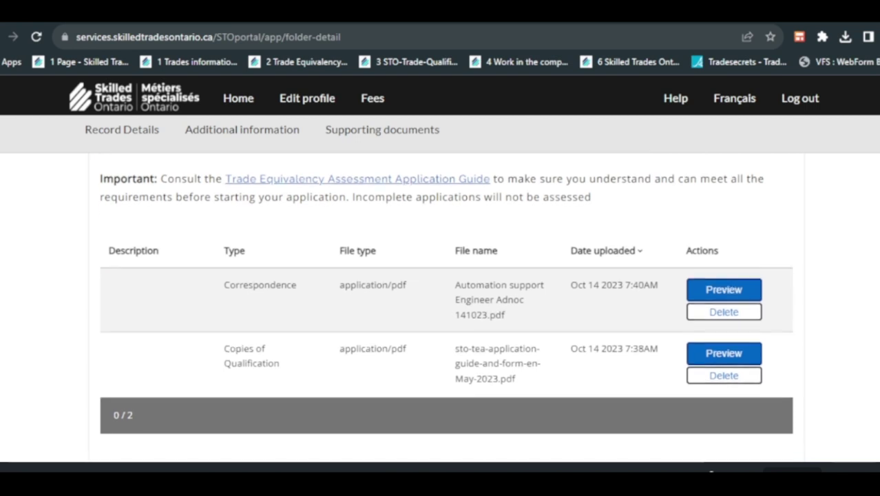
scroll(446, 295, "down", 2)
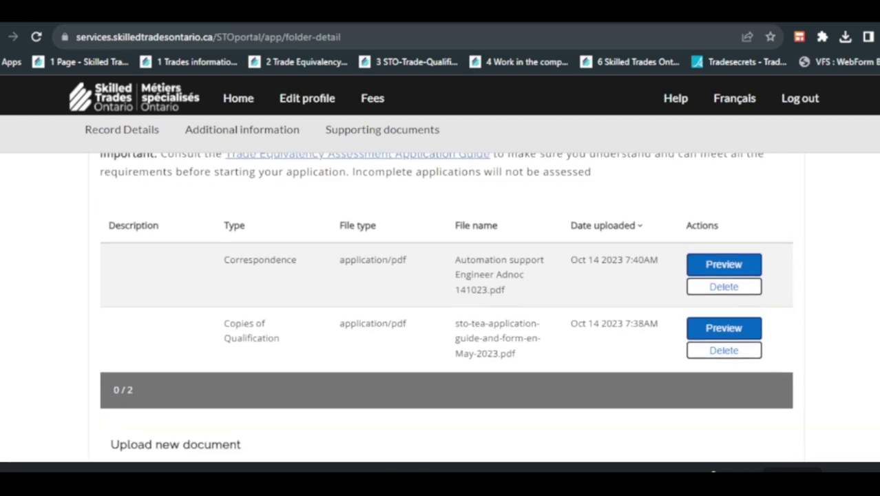
scroll(446, 296, "down", 1)
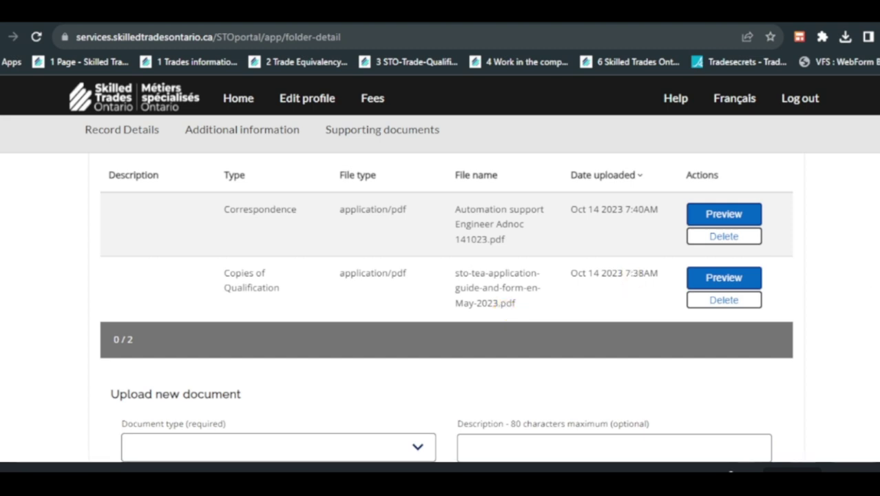
scroll(446, 307, "down", 2)
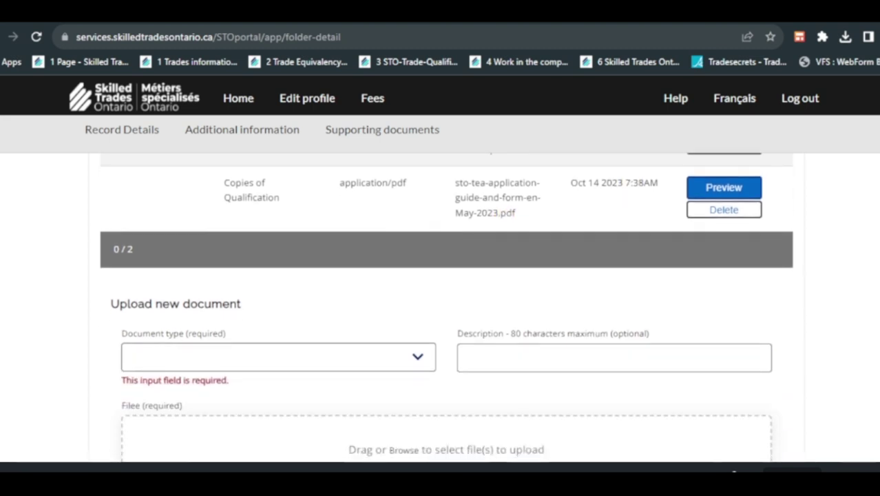
scroll(446, 307, "down", 1)
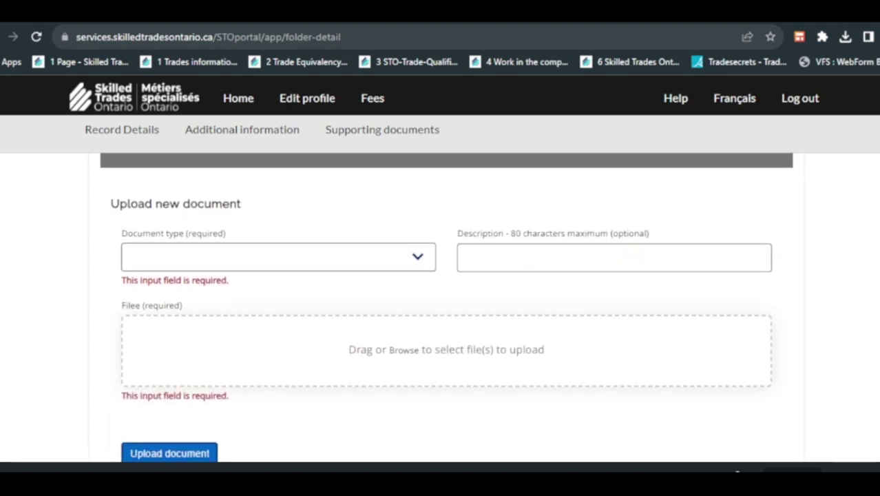
scroll(446, 307, "down", 3)
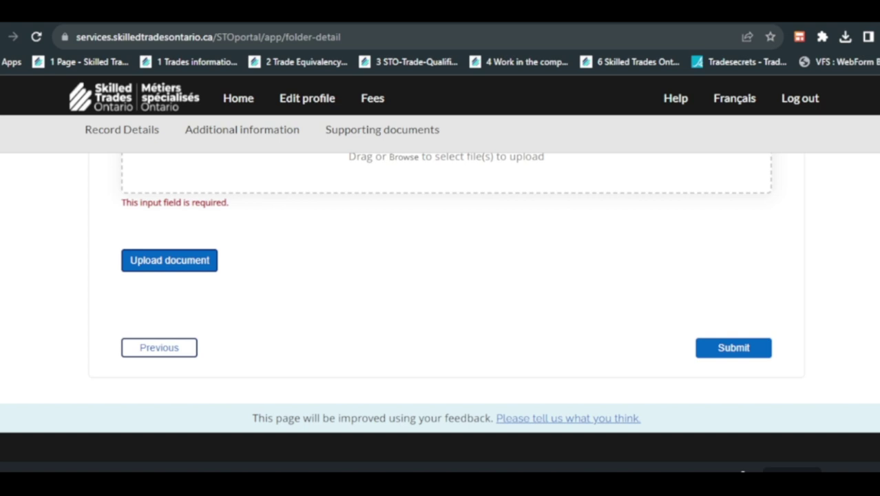
left_click(739, 349)
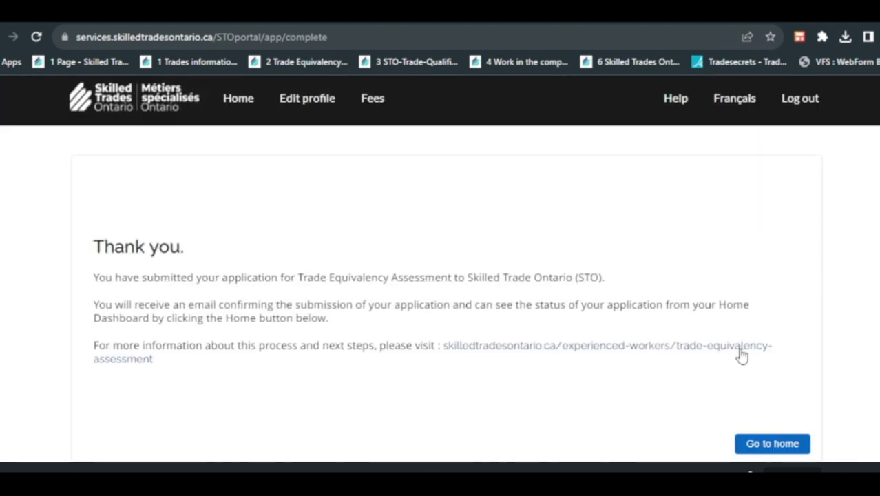
- Go from the Thank you confirmation back to the home dashboard
left_click(783, 371)
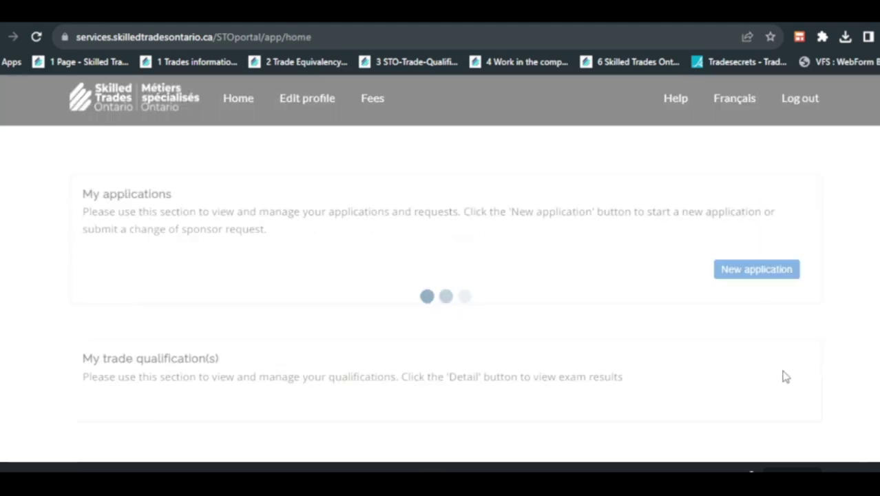